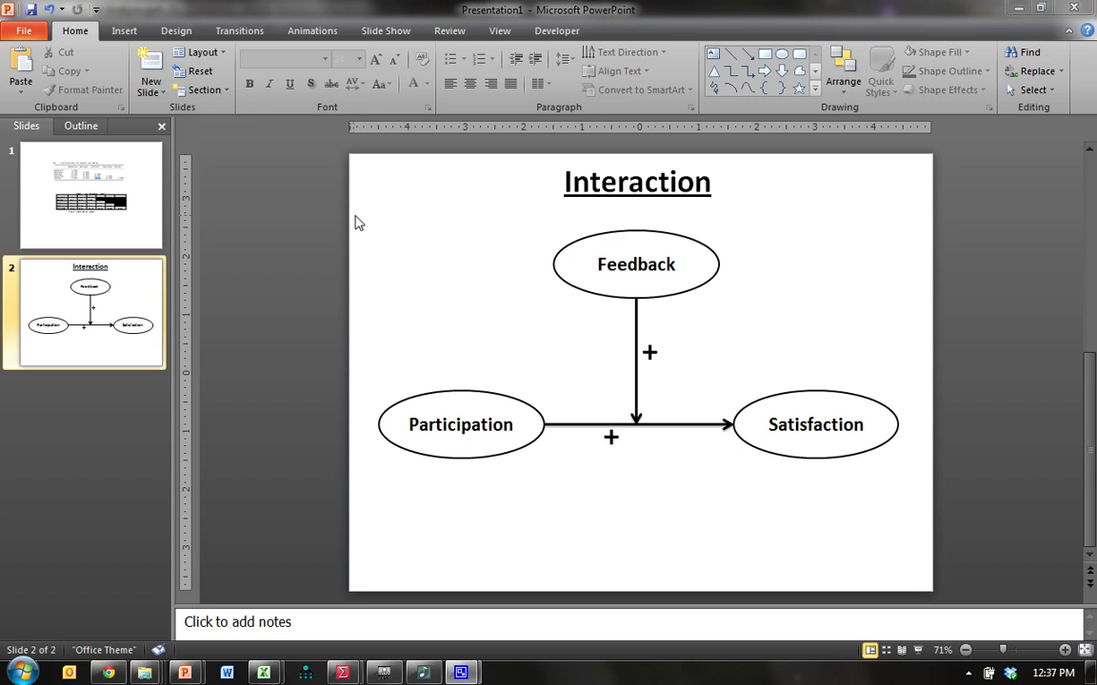
Select the Feedback, Participation and Satisfaction diagram shapes on the Interaction slide, then deselect them
left_click_drag(967, 533, 314, 169)
left_click(588, 484)
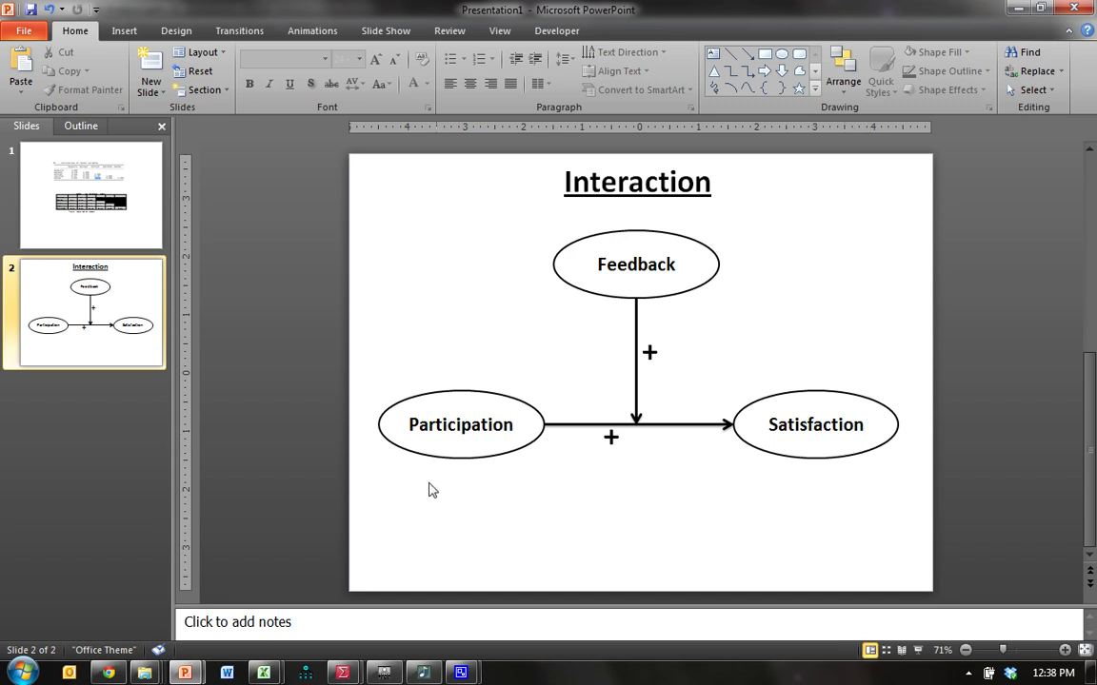
Reposition the Participation, Job Satisfaction and Feedback constructs in the PLS Graph model
key("alt+Tab")
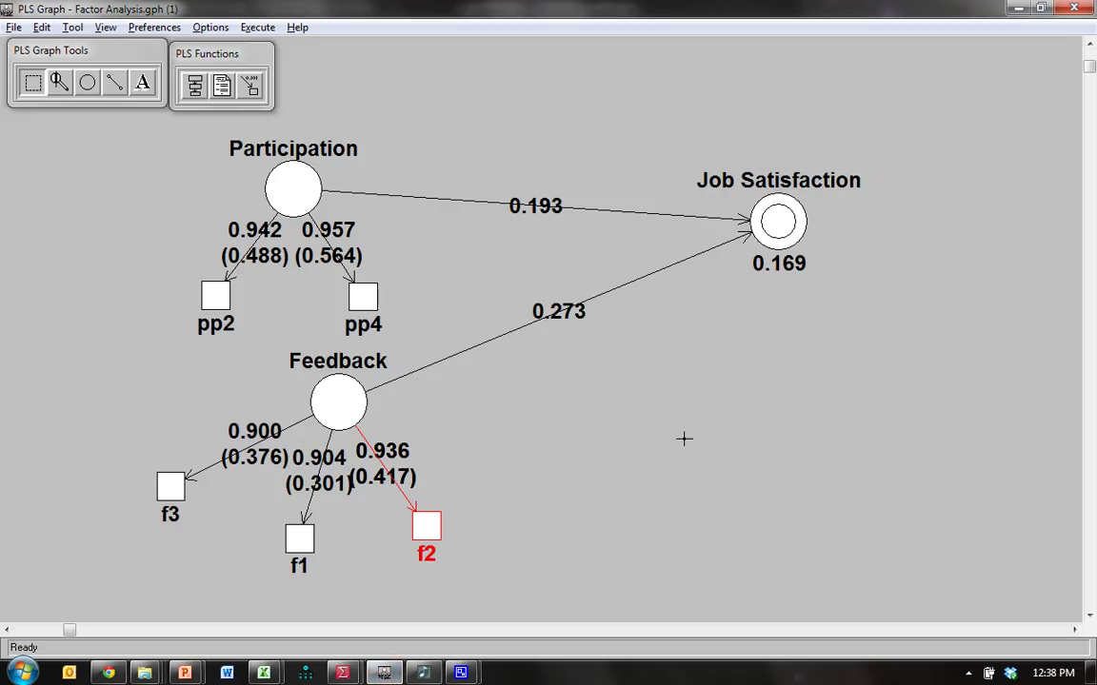
left_click(615, 379)
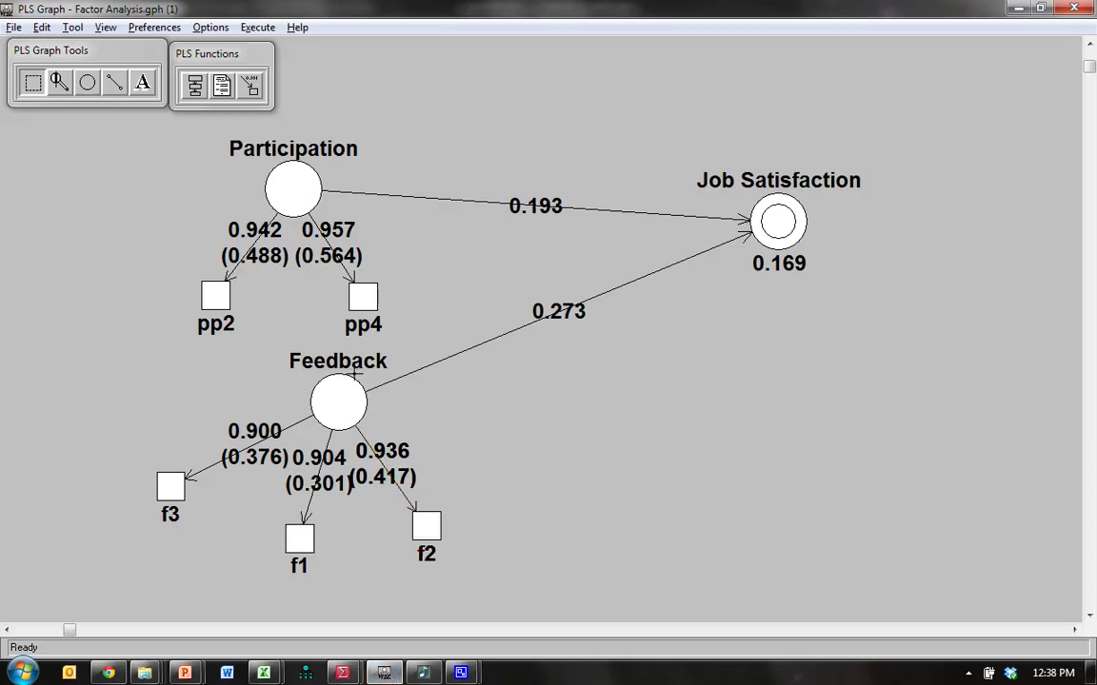
left_click_drag(300, 188, 293, 180)
left_click_drag(792, 270, 788, 255)
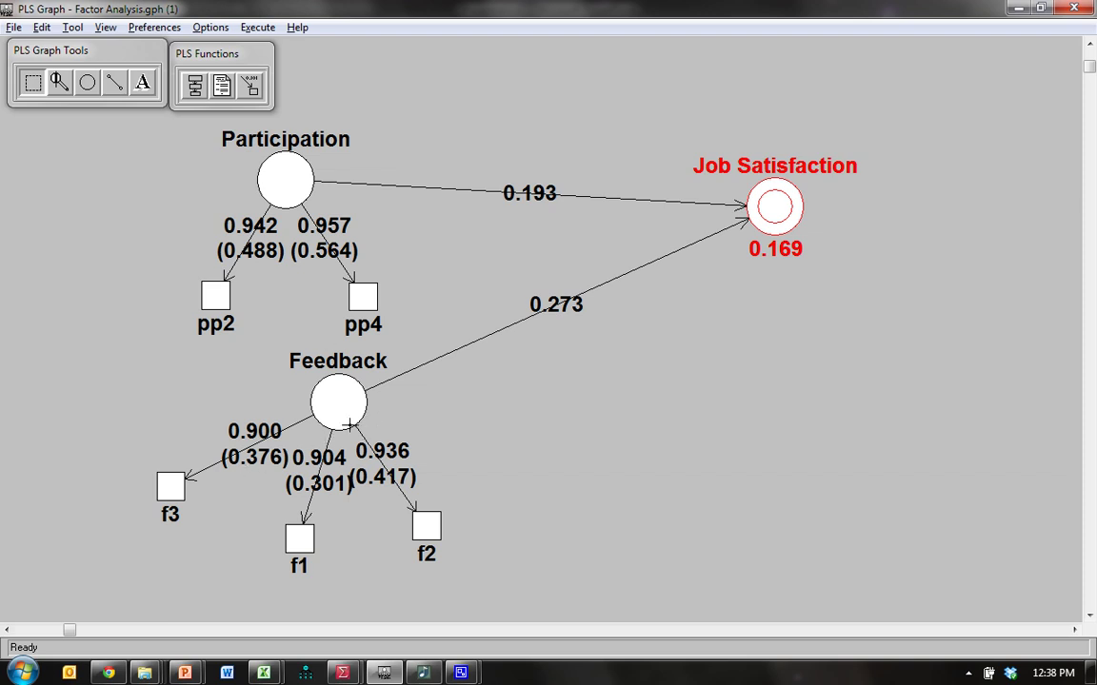
left_click_drag(342, 407, 310, 412)
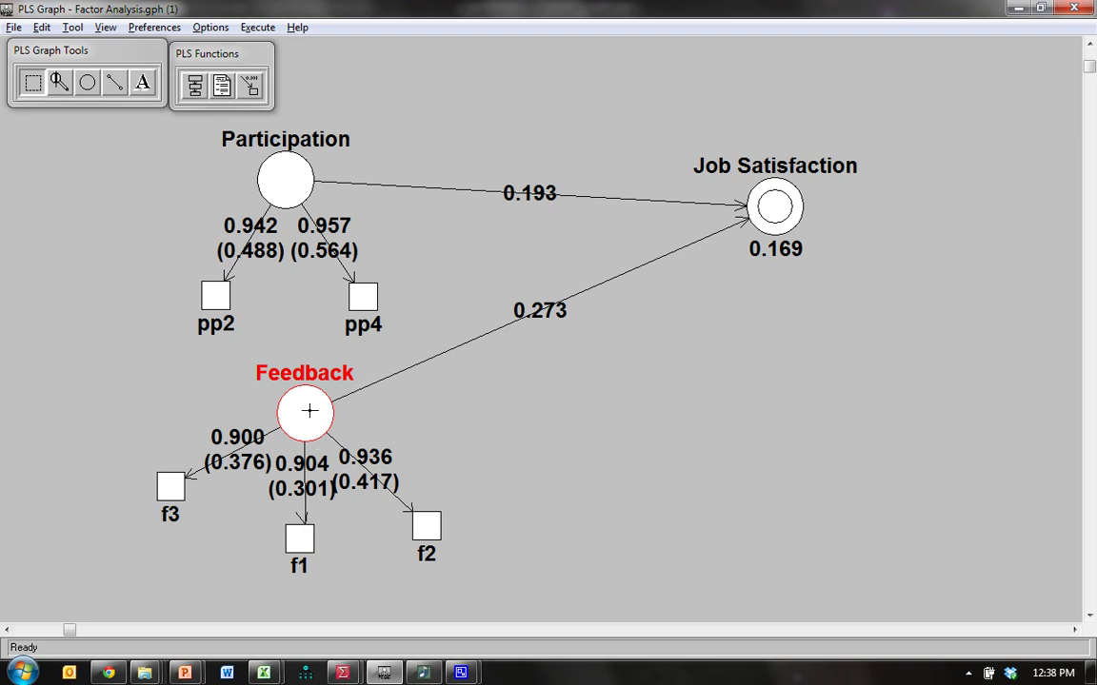
left_click_drag(309, 411, 310, 400)
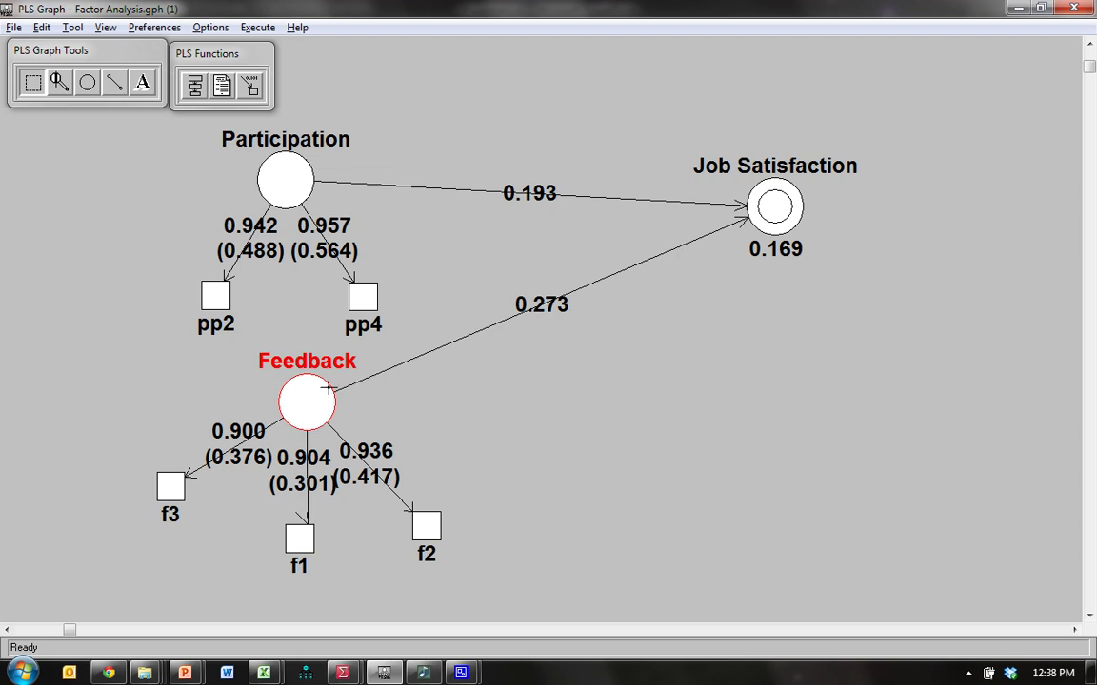
Move indicator pp2 up and left, then check its label settings without changing them
left_click_drag(215, 296, 168, 278)
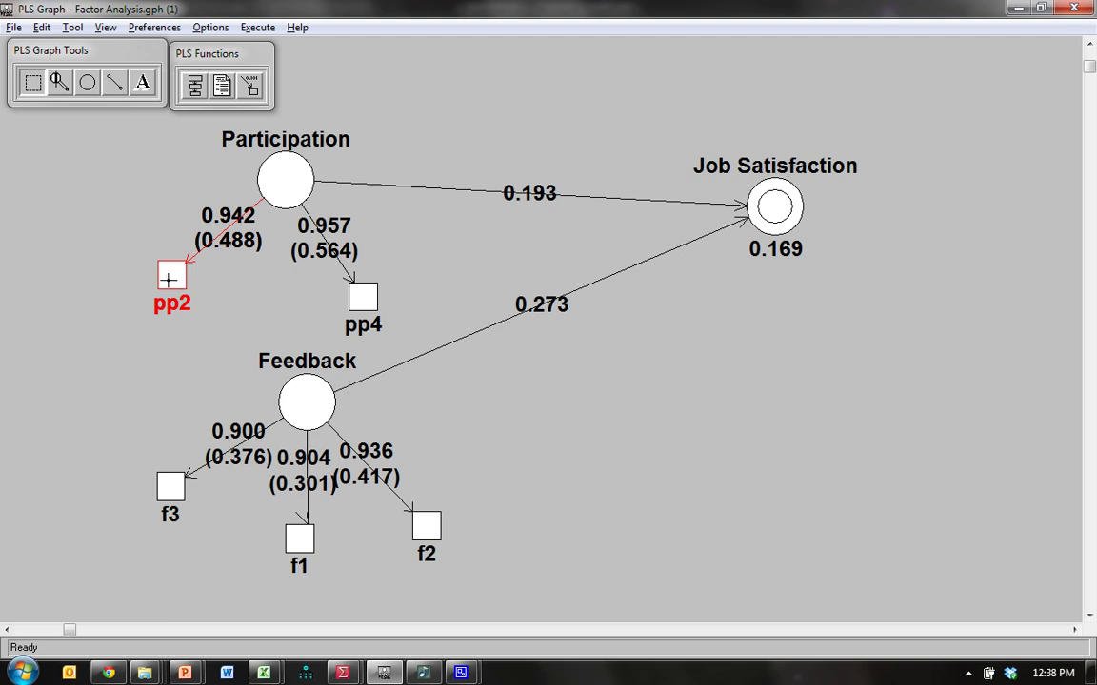
left_click(370, 308)
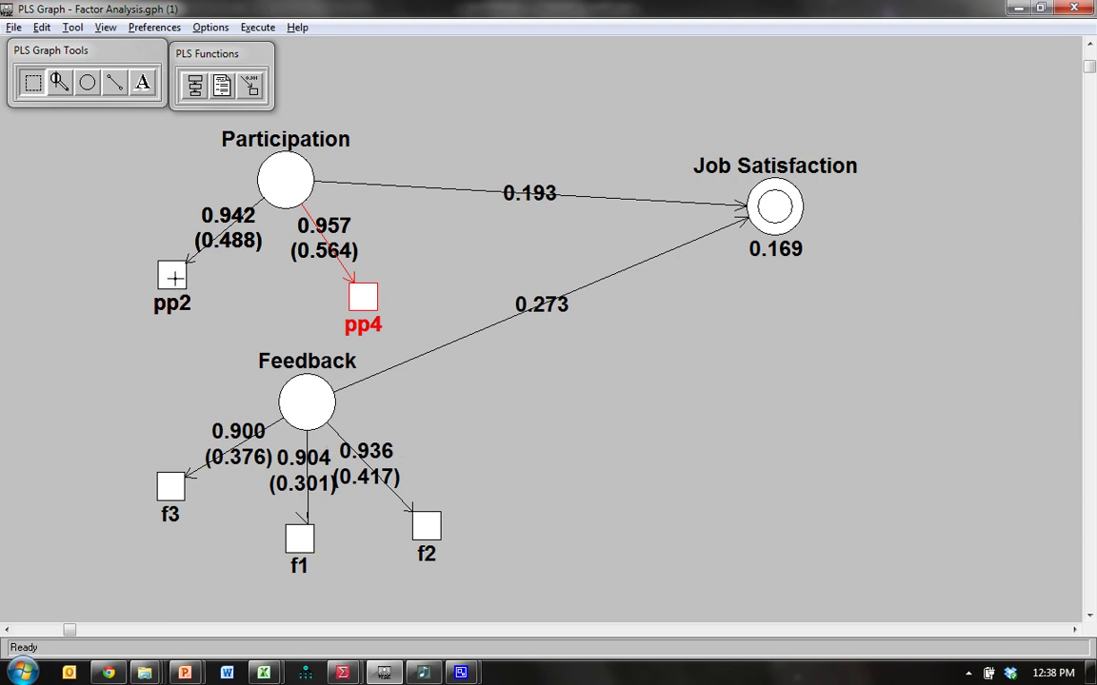
double_click(173, 277)
left_click(553, 355)
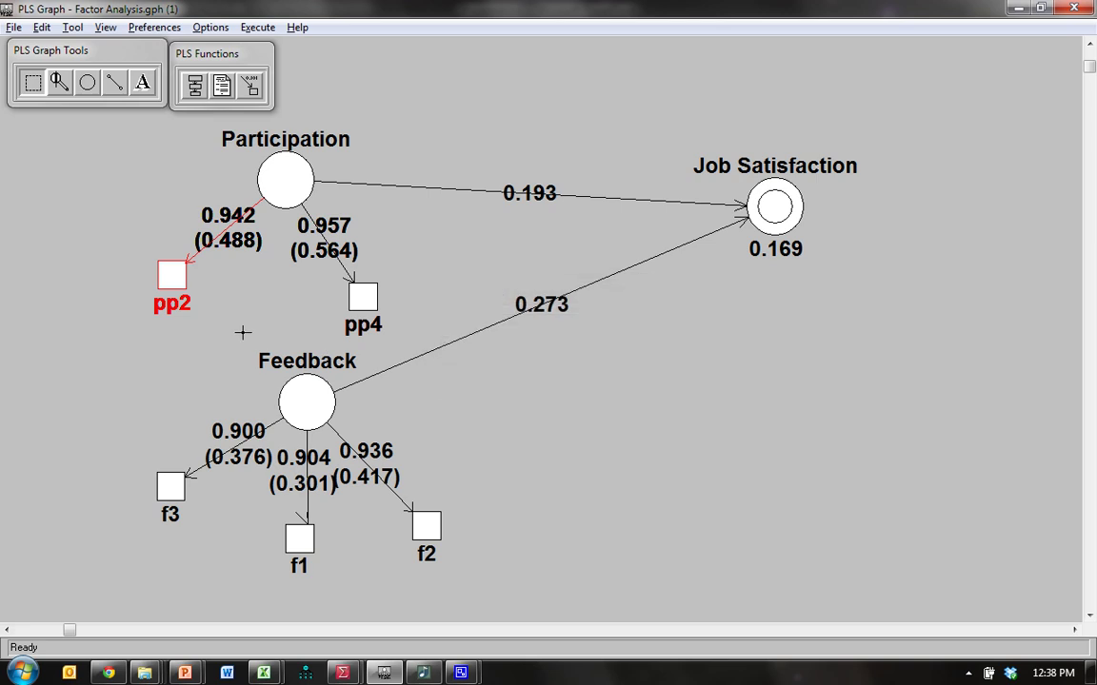
left_click(178, 495)
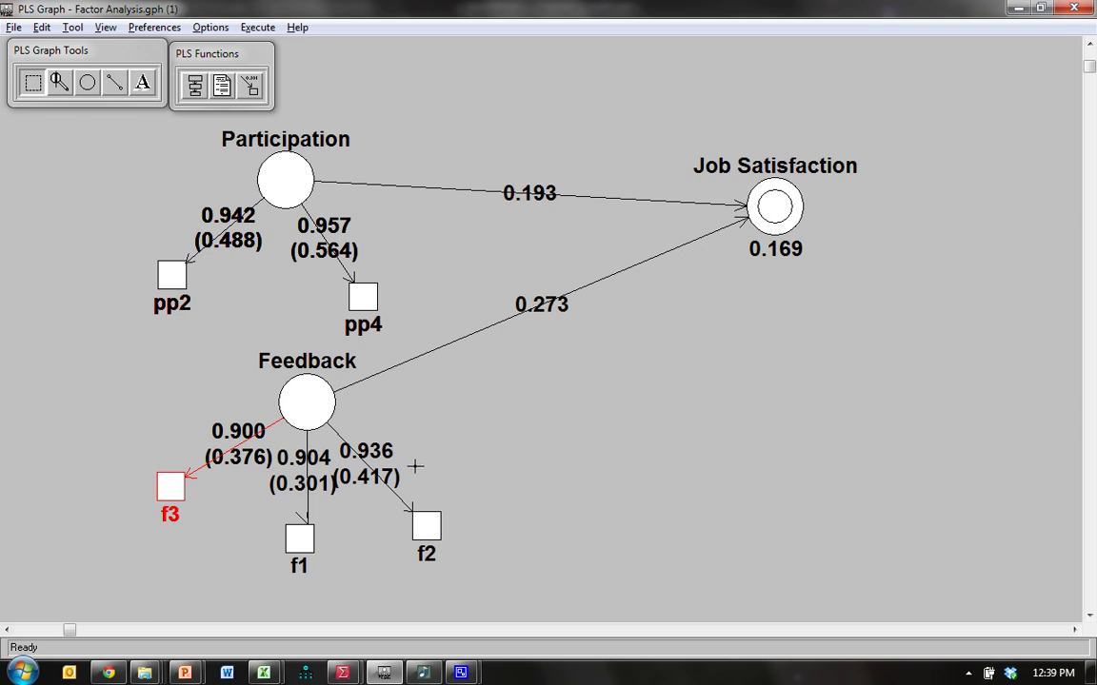
Bring up the SPSS data file and review variables f1, f2, f3, pp2 and pp4 in Descriptives
mouse_move(343, 673)
left_click(482, 596)
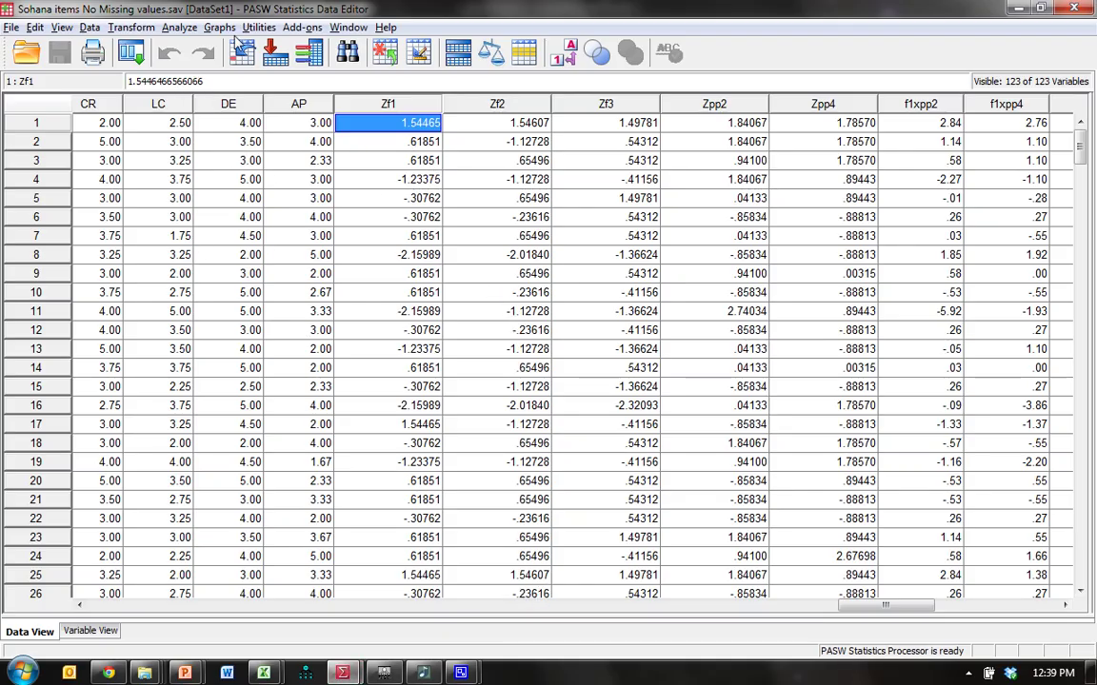
left_click(183, 29)
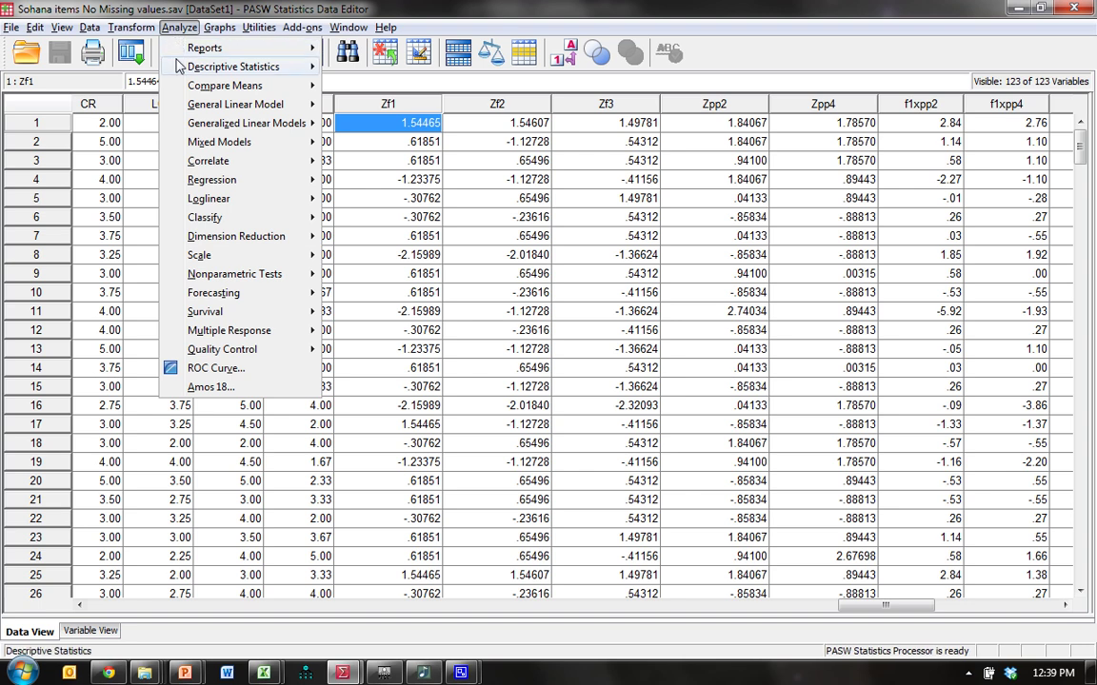
mouse_move(276, 66)
left_click(366, 85)
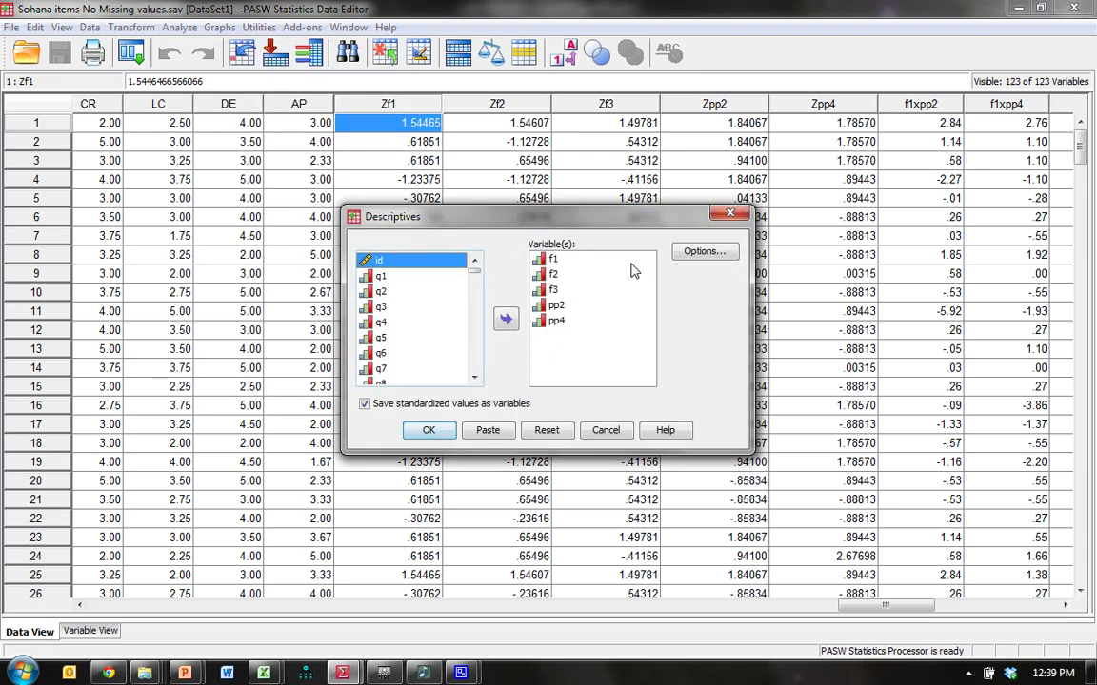
left_click(557, 263)
left_click(555, 277)
left_click(556, 291)
left_click(558, 305)
left_click(560, 323)
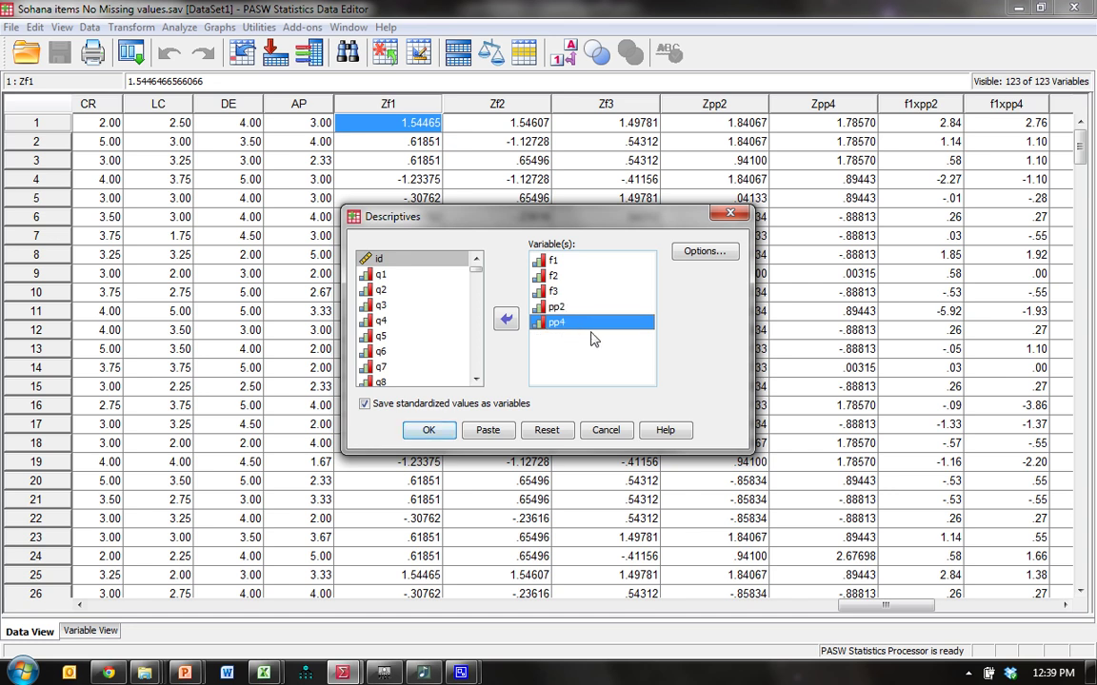
Reselect f1, pp2 and pp4 in the Descriptives list, then cancel without running
left_click(572, 262)
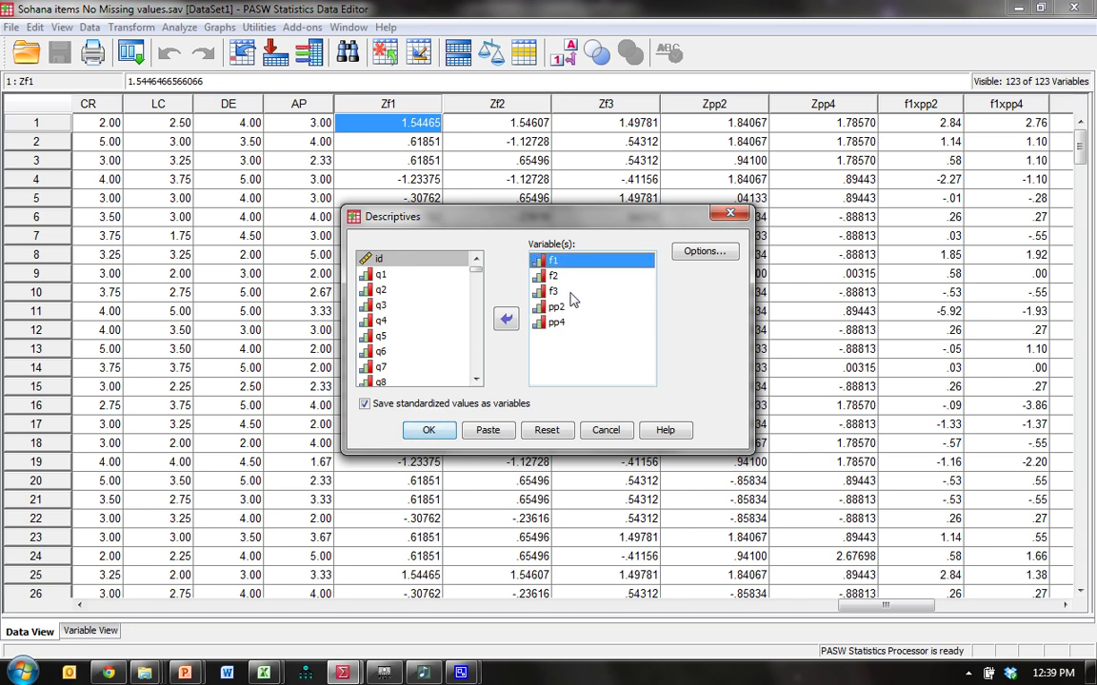
left_click(558, 307)
left_click(557, 323, "shift")
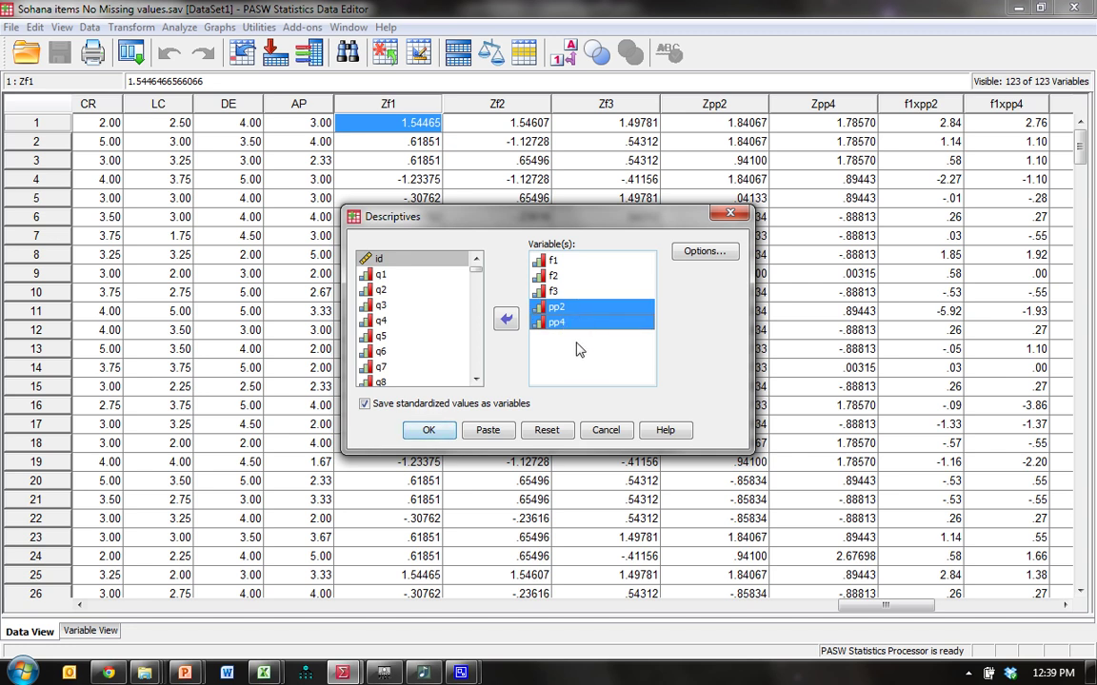
left_click(579, 351)
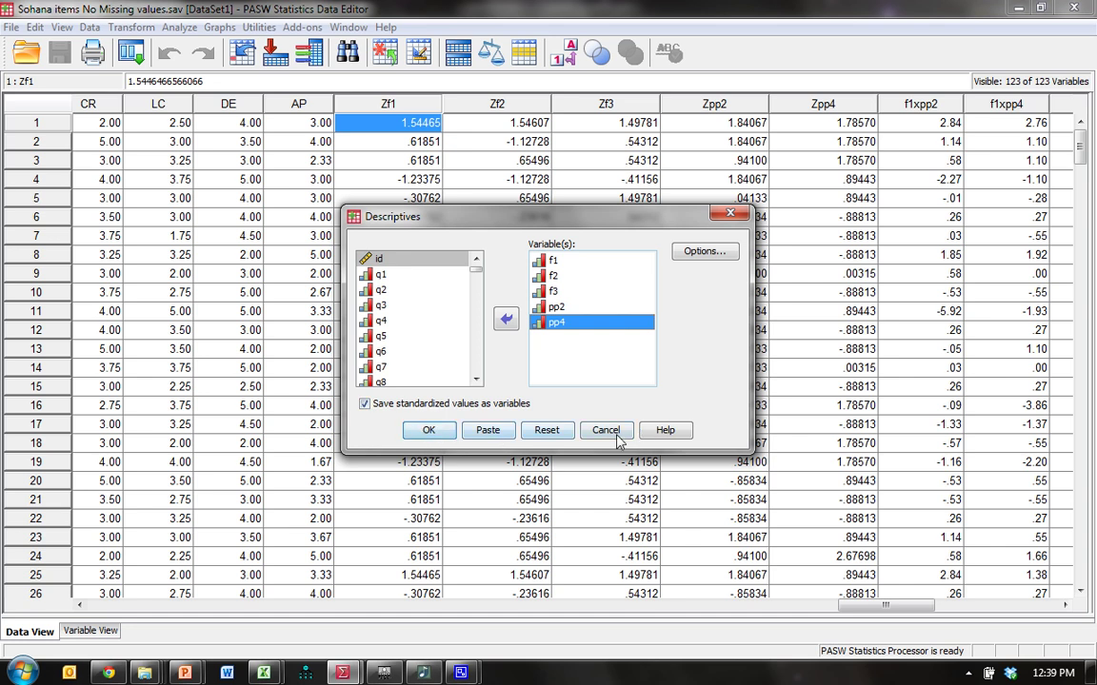
left_click(429, 430)
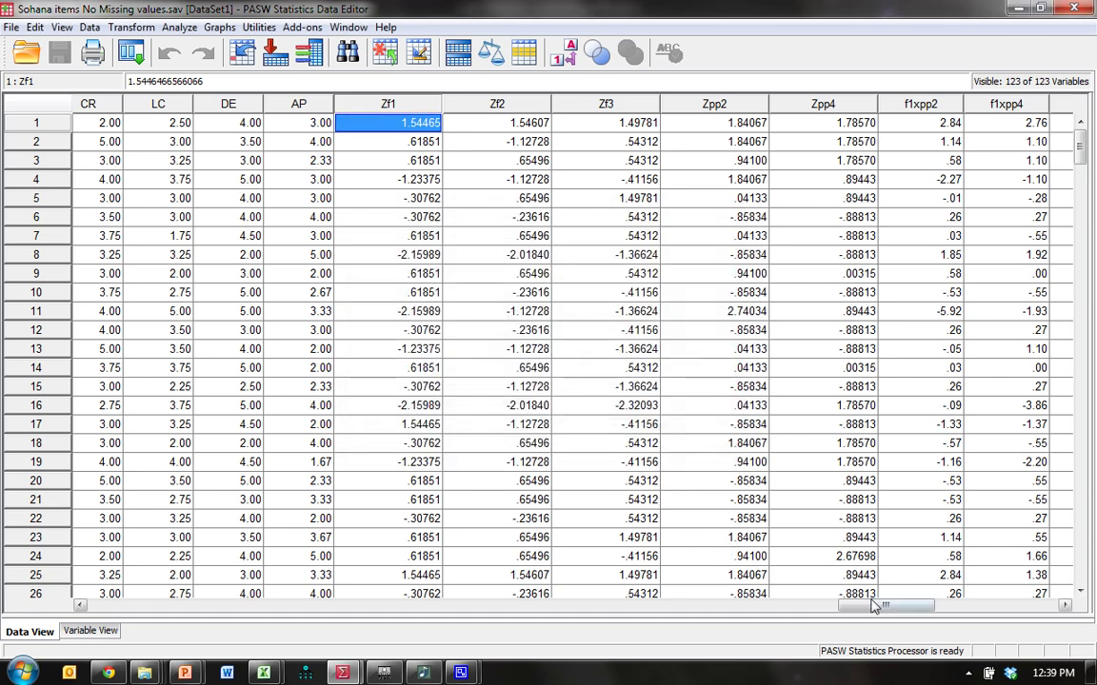
Select the standardized Zf1, Zf2 and Zf3 columns in the data grid
left_click(367, 102)
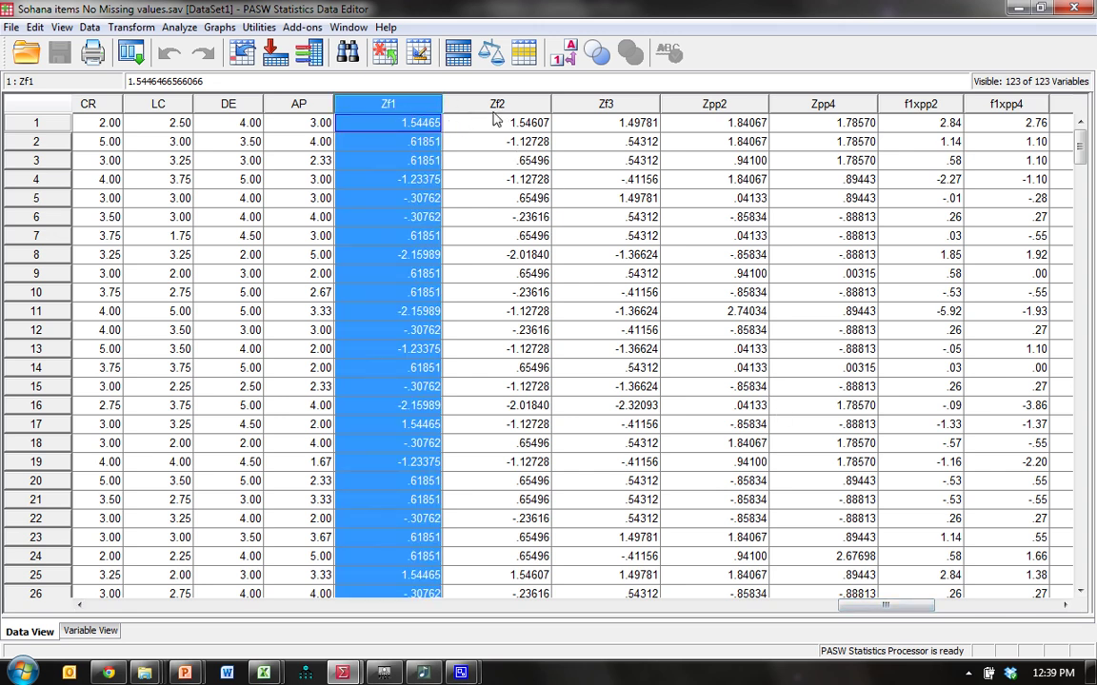
left_click(463, 98)
left_click(587, 108)
left_click(371, 99)
left_click(451, 101)
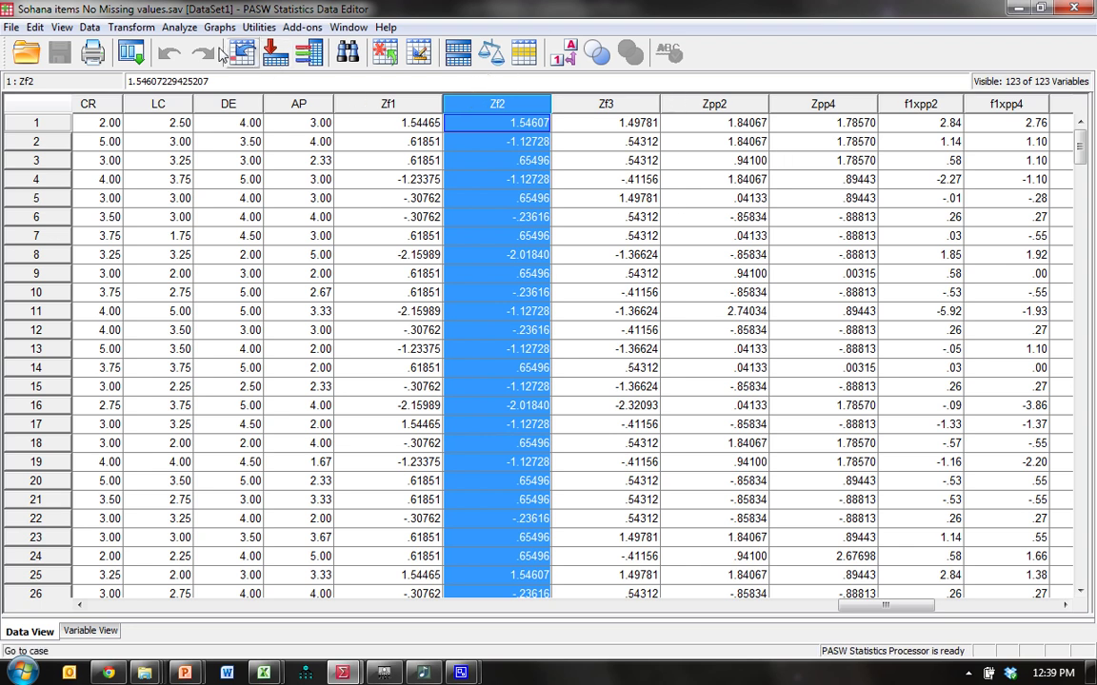
Set up Compute Variable with f3xpp4 as the target variable
left_click(133, 28)
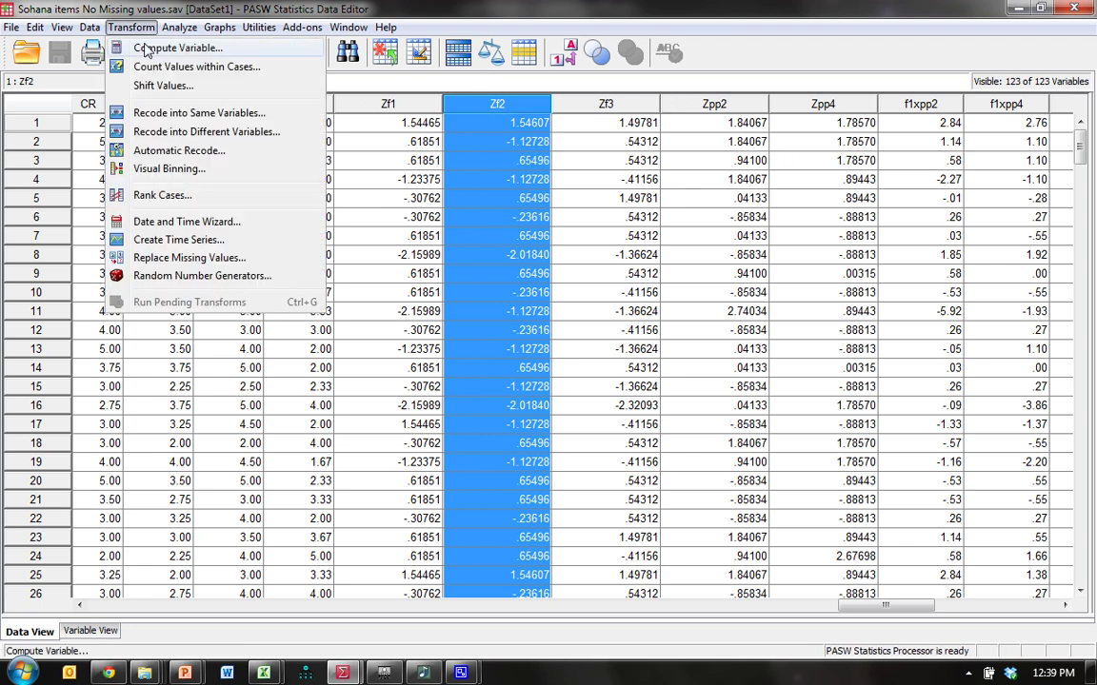
left_click(145, 49)
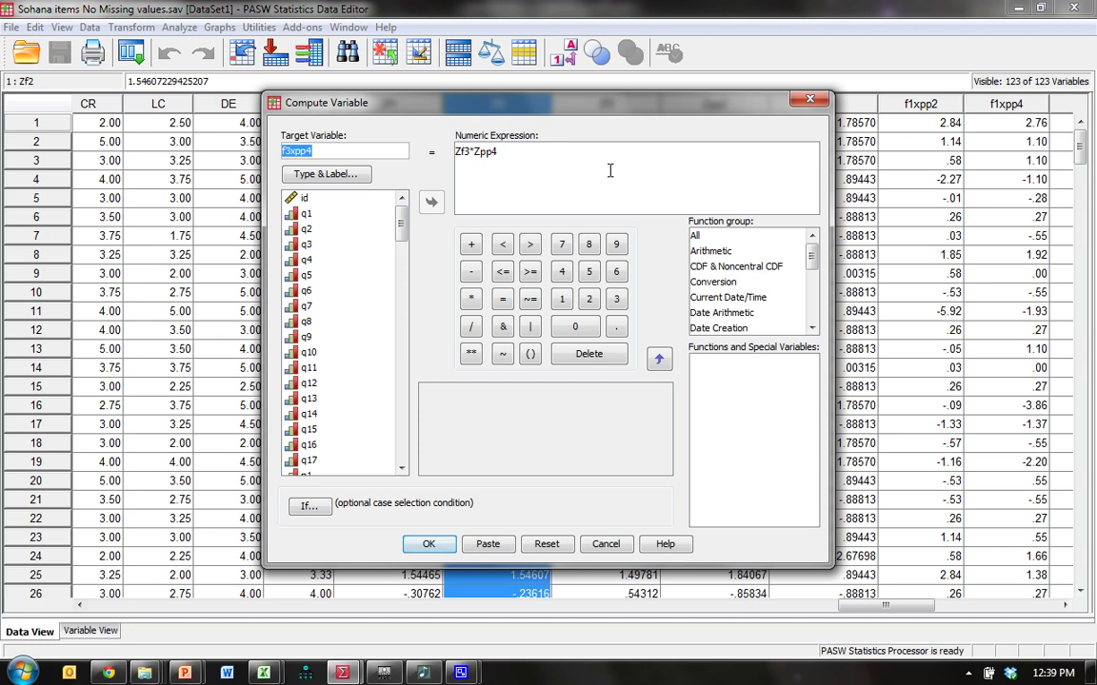
left_click(340, 151)
double_click(319, 151)
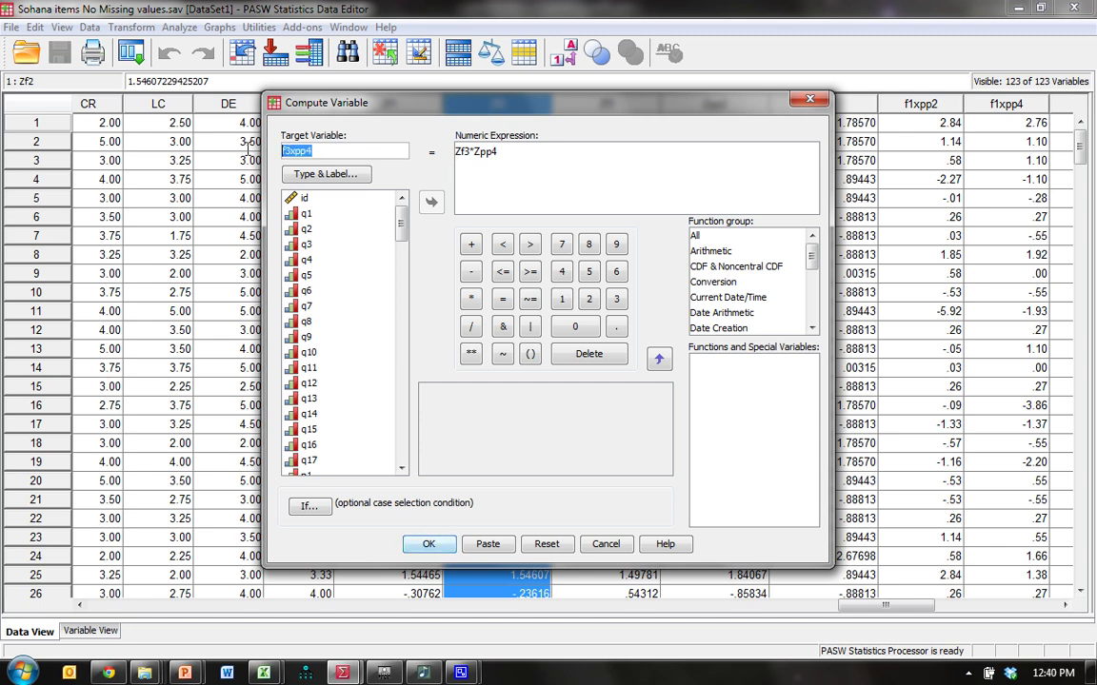
left_click(292, 150)
left_click_drag(312, 150, 307, 153)
Clear the old Zf3*Zpp4 numeric expression
left_click(510, 148)
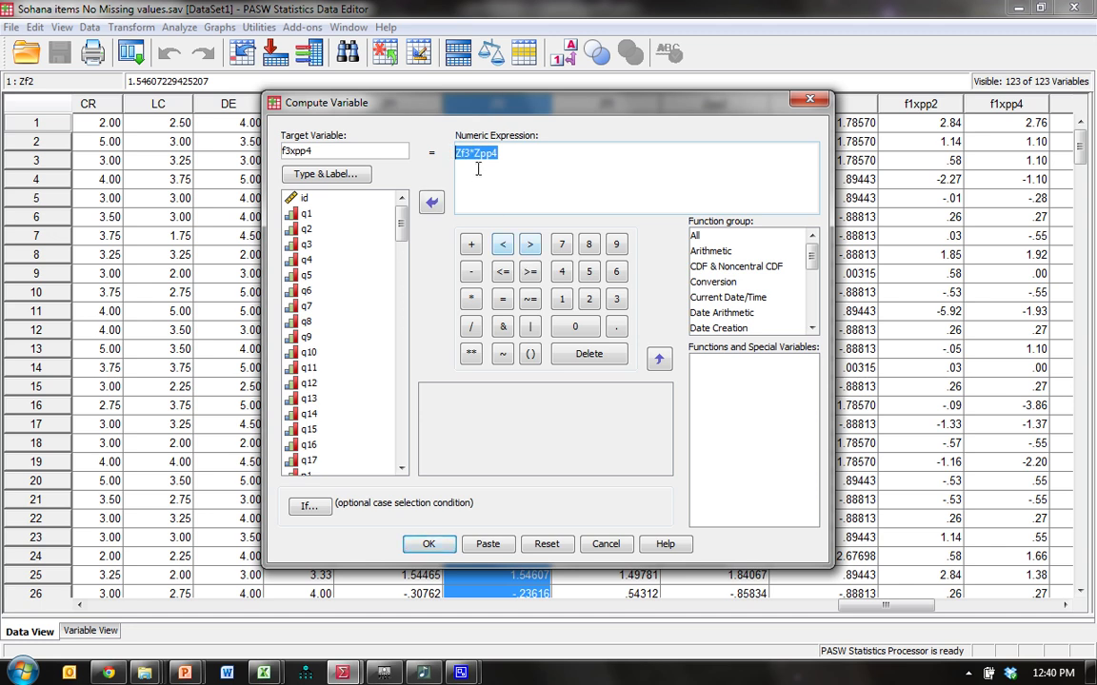
left_click(477, 167)
left_click_drag(395, 236, 403, 341)
triple_click(457, 152)
key("Delete")
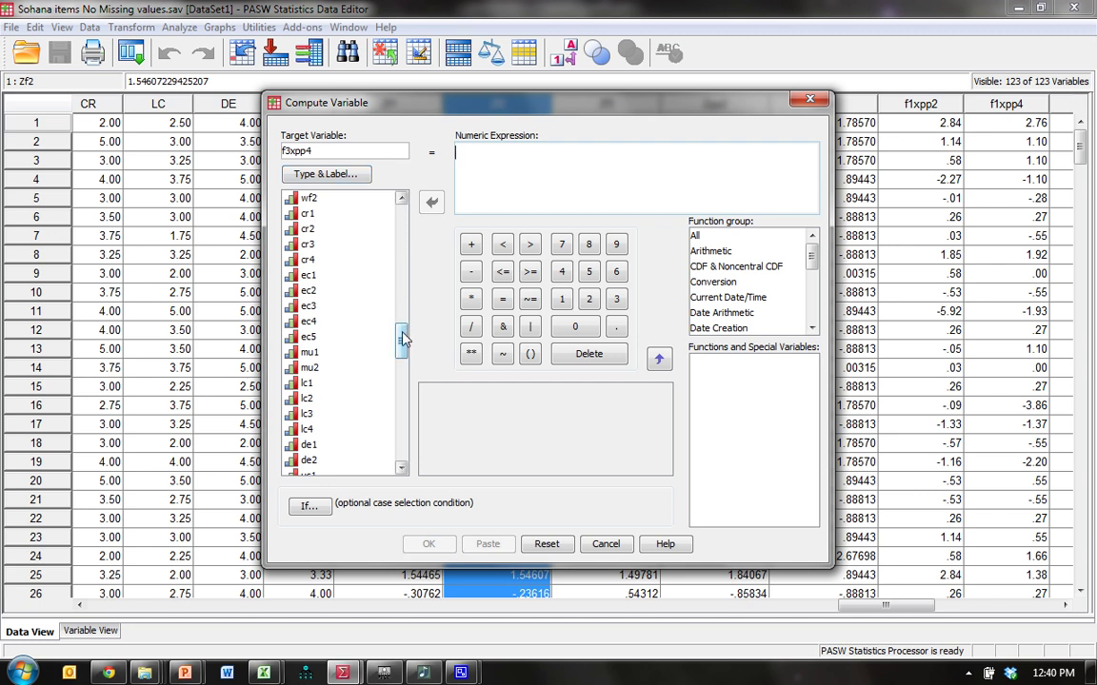
Build the expression Zf3 * Zpp4 and return to the data grid's interaction columns
left_click_drag(403, 338, 379, 434)
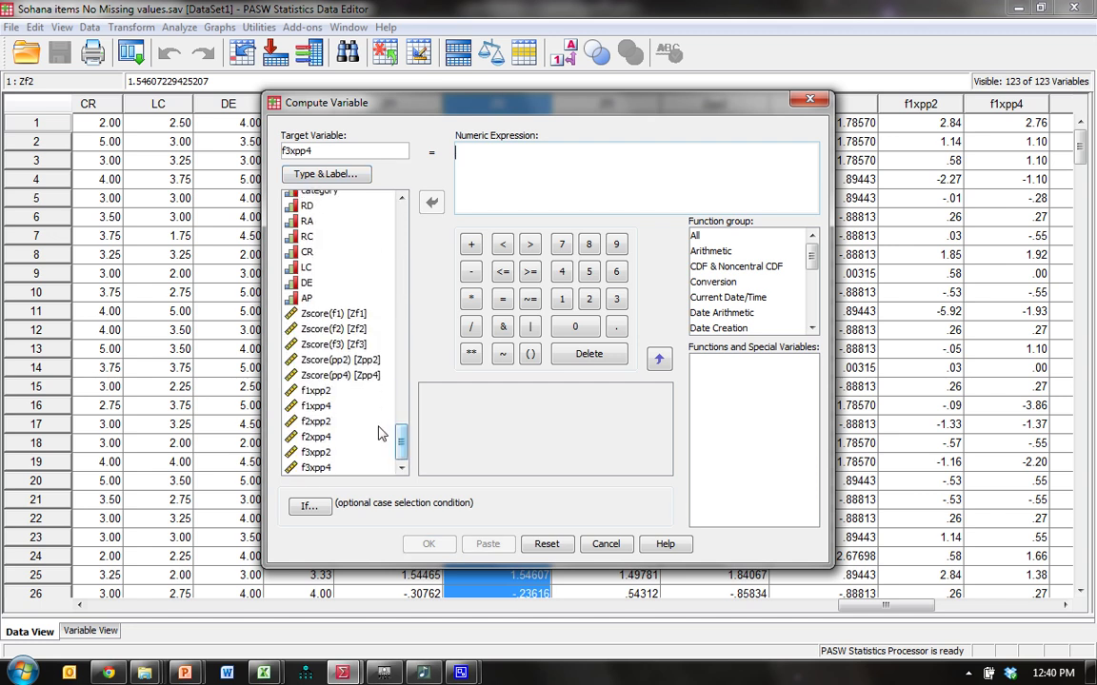
left_click(356, 347)
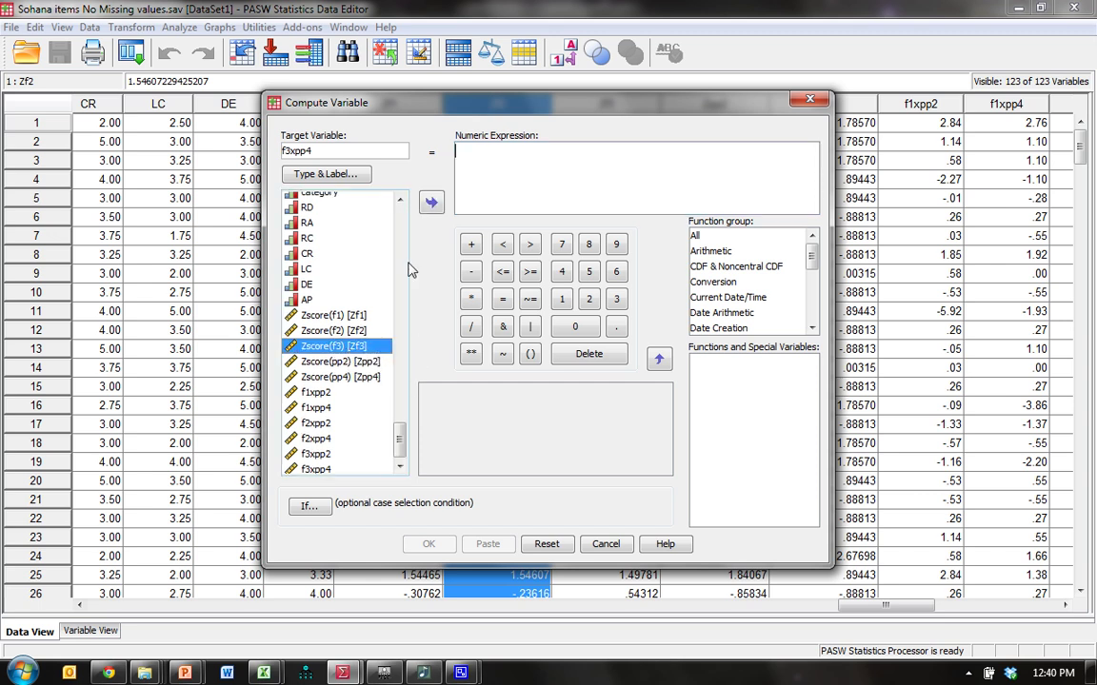
left_click(432, 202)
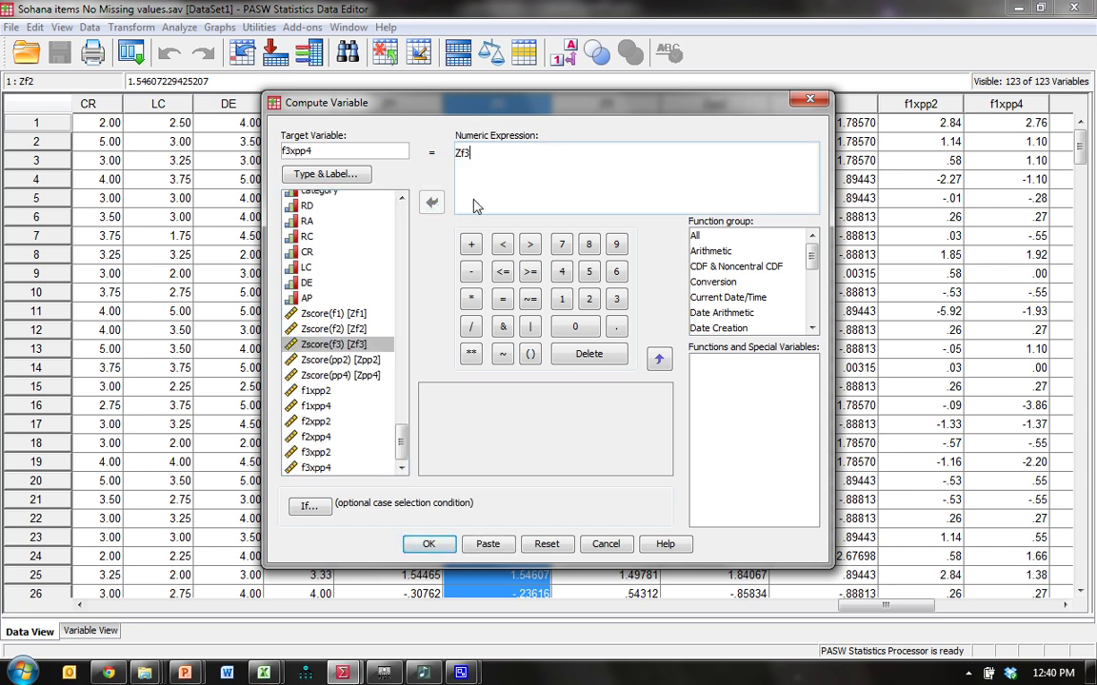
left_click(471, 299)
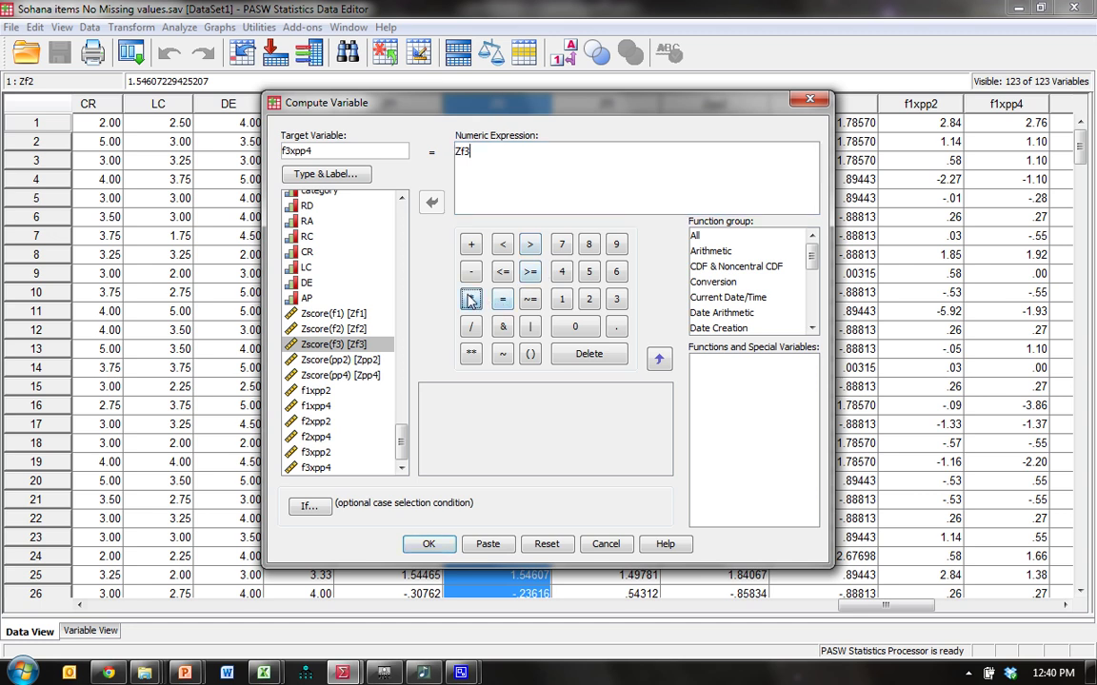
left_click(364, 376)
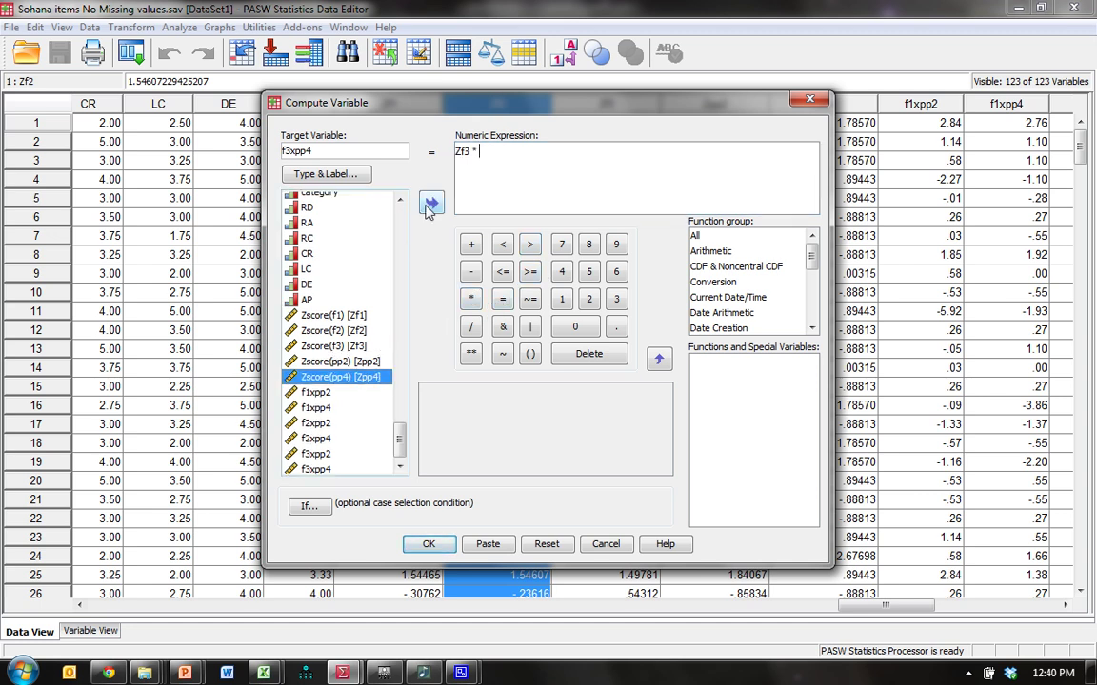
left_click(431, 202)
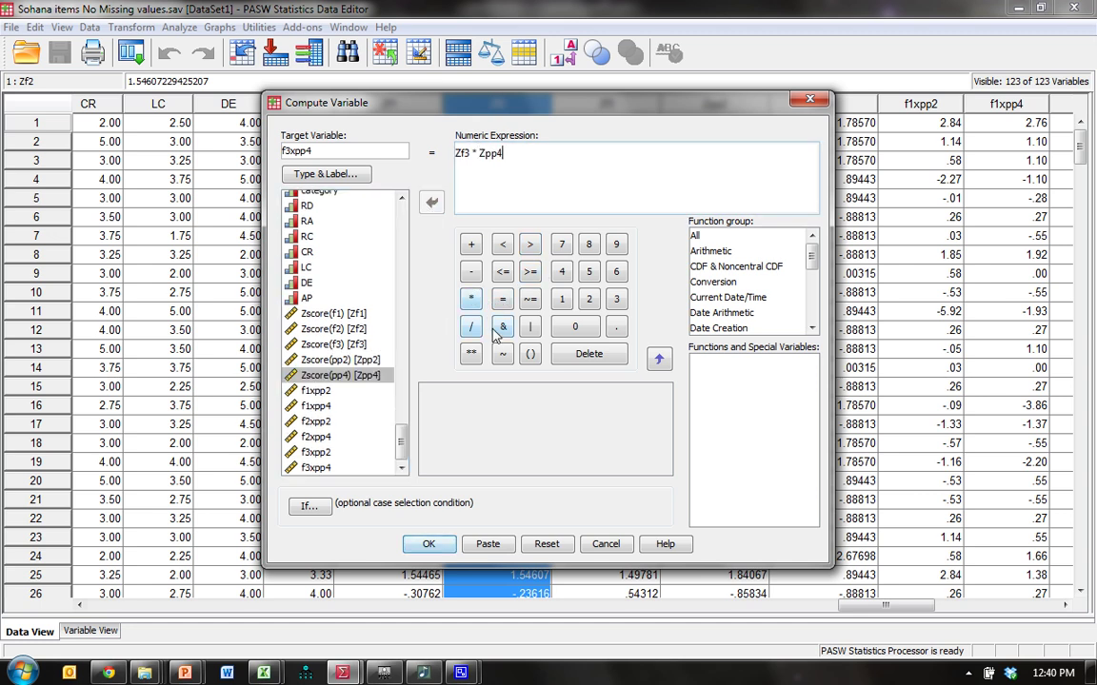
left_click(605, 546)
left_click_drag(871, 605, 902, 605)
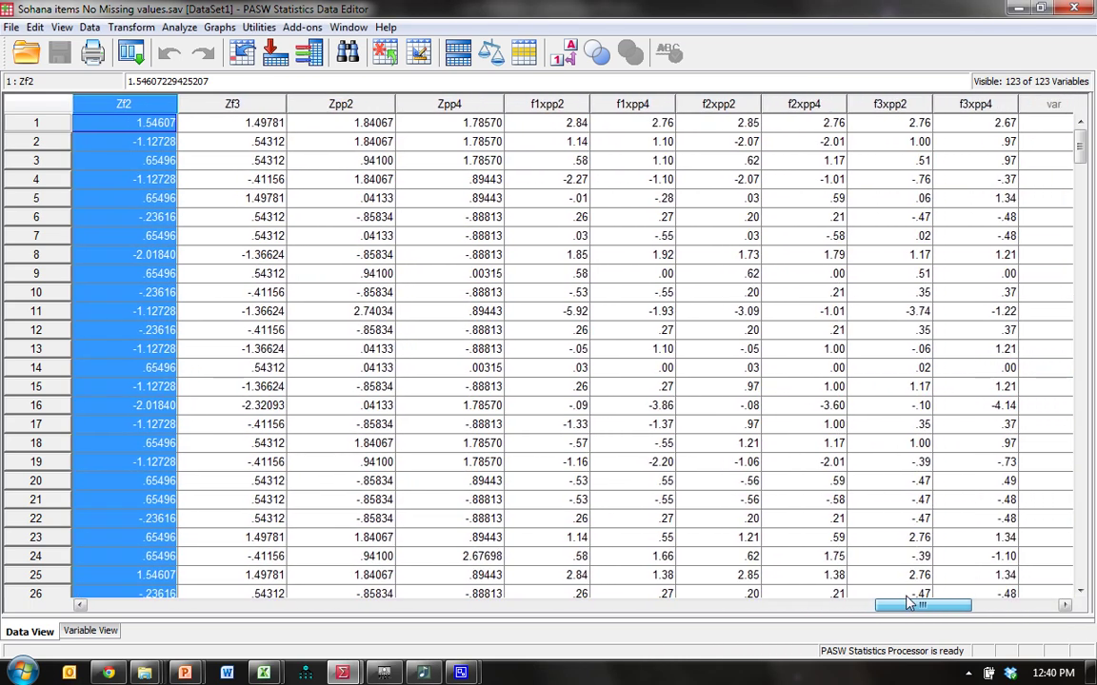
left_click_drag(909, 602, 917, 602)
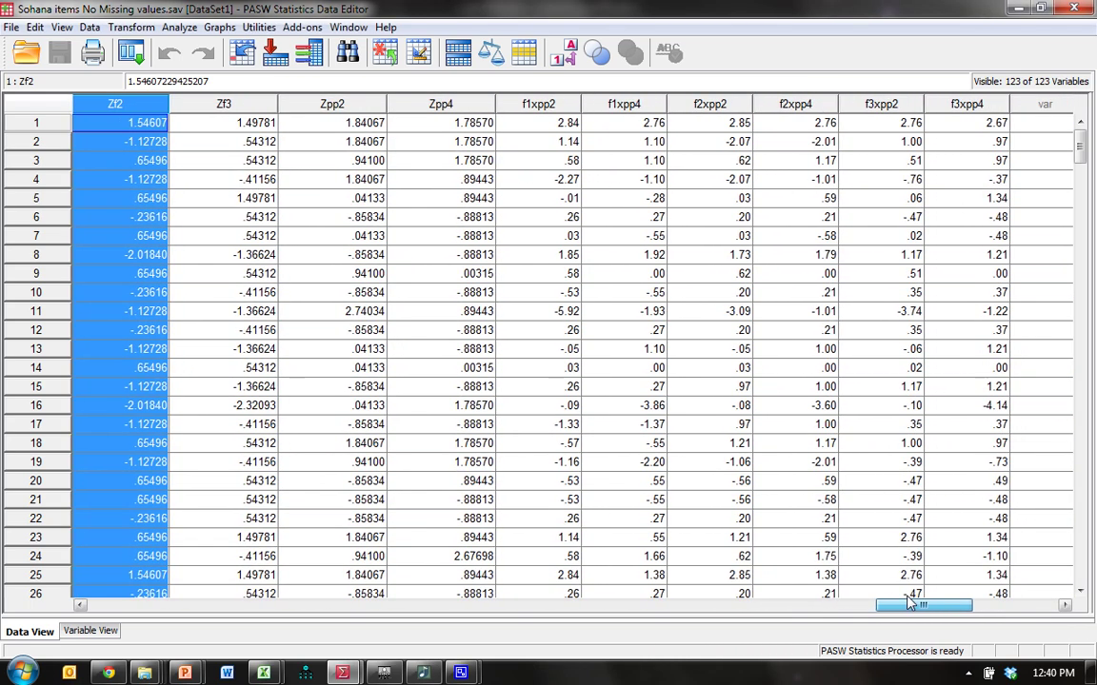
left_click(560, 109)
left_click(619, 109)
left_click(714, 109)
left_click(795, 109)
left_click(881, 107)
left_click(957, 106)
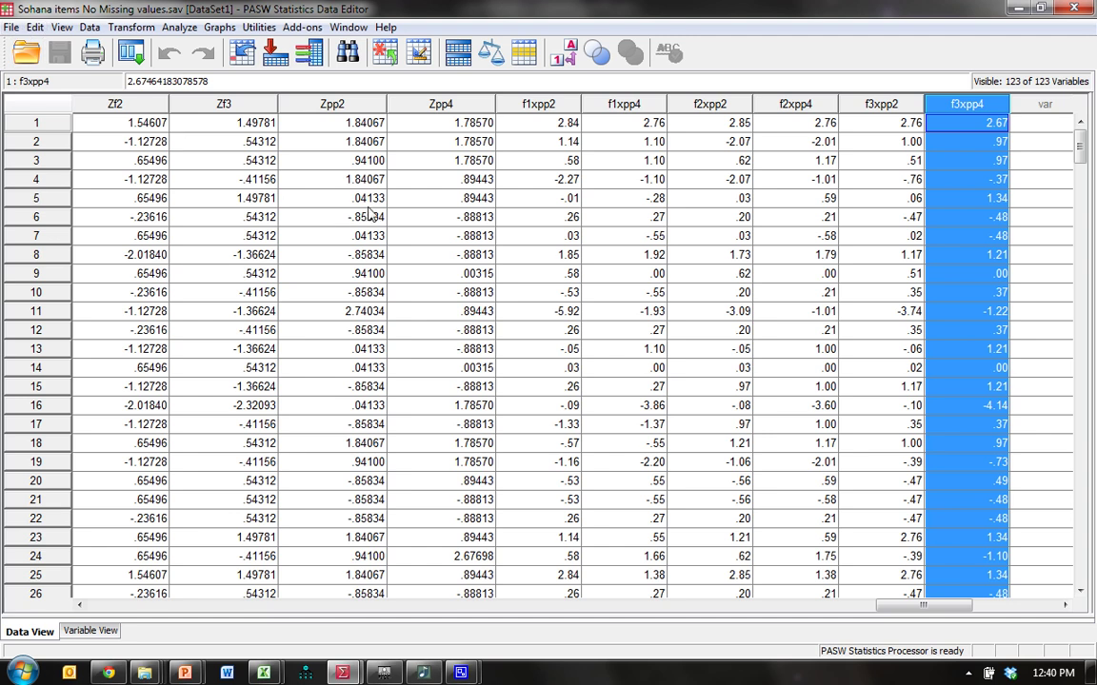
left_click(11, 27)
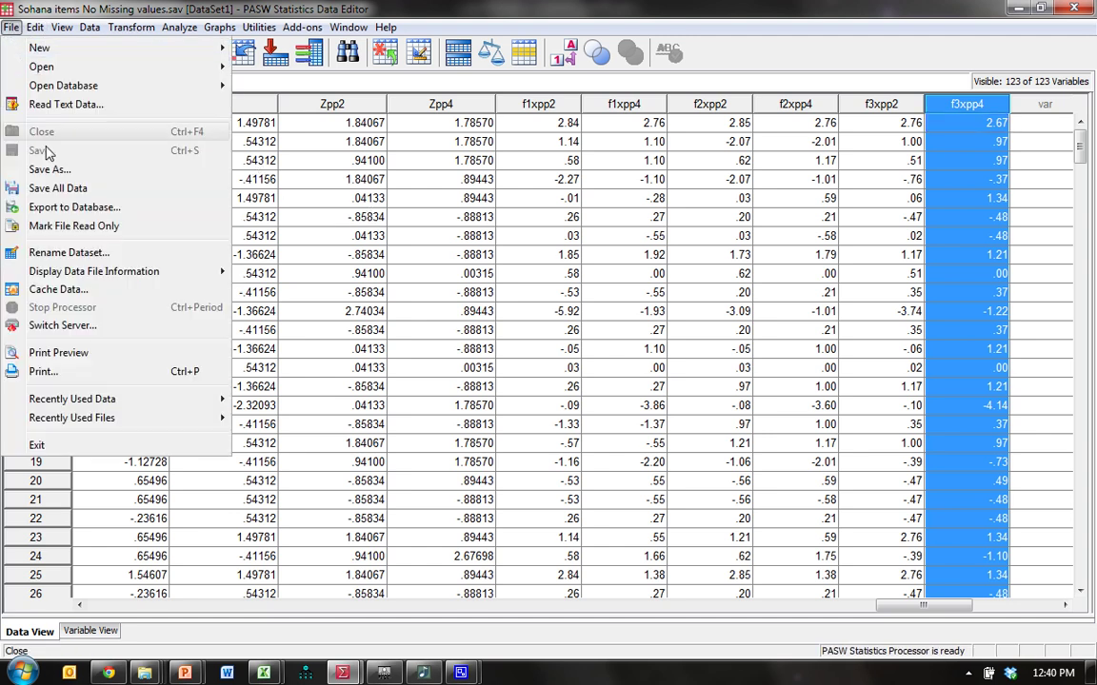
left_click(38, 169)
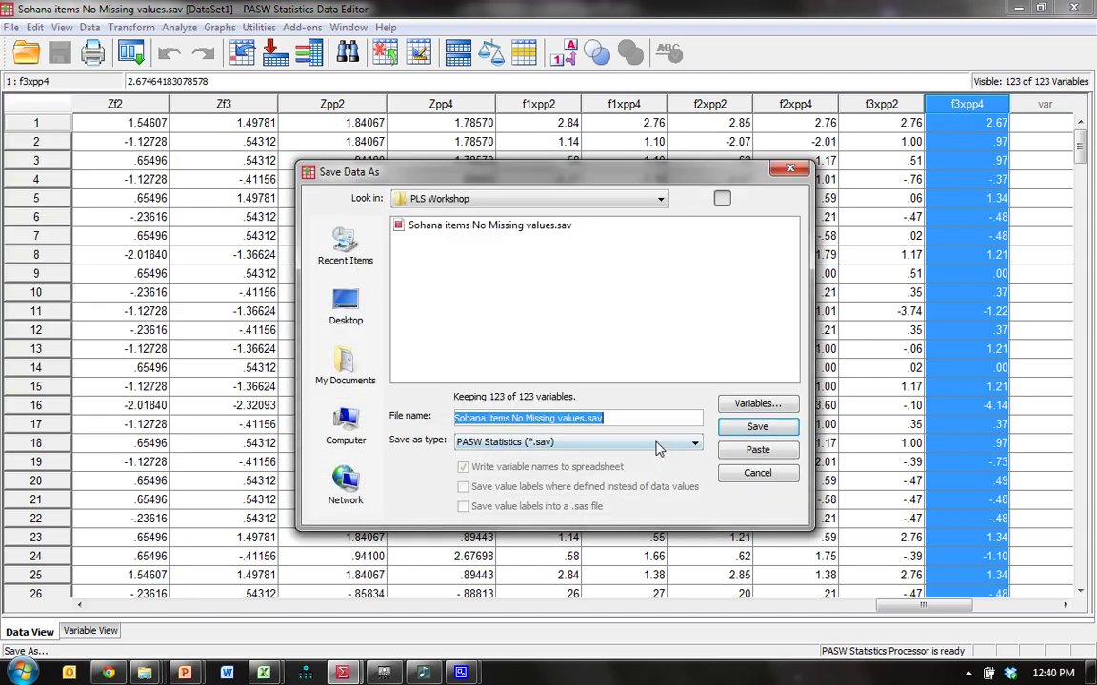
left_click(576, 440)
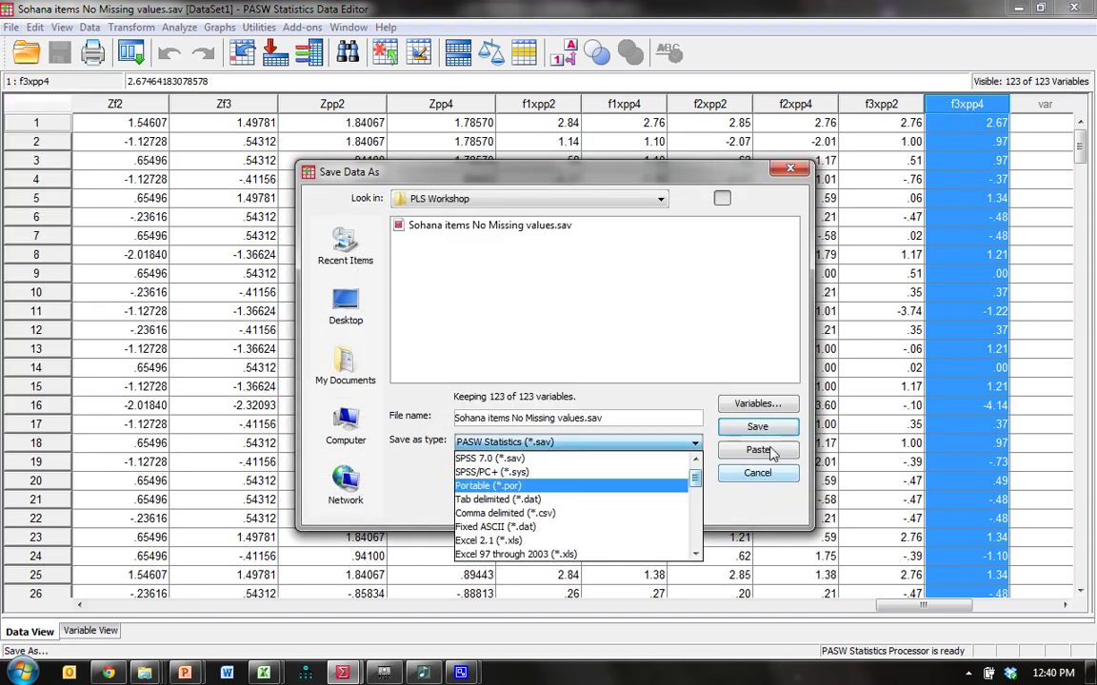
left_click(771, 475)
left_click(779, 476)
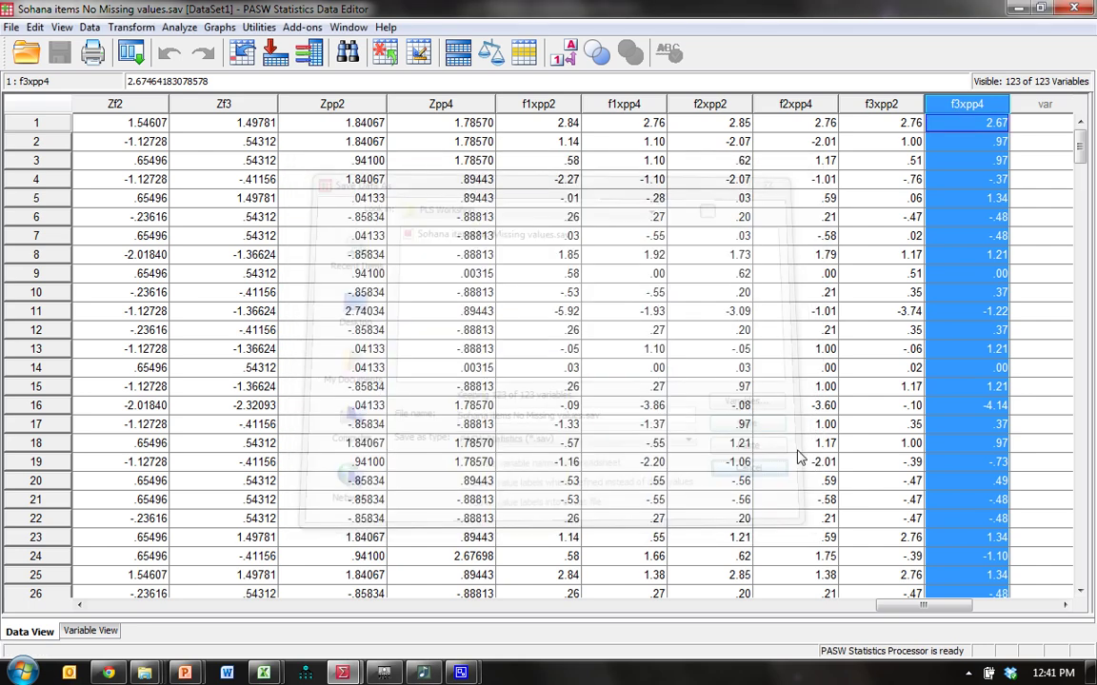
Show the PLS Workshop folder and select PLS Interaction.raw, then Factor Analysis.gph
mouse_move(144, 672)
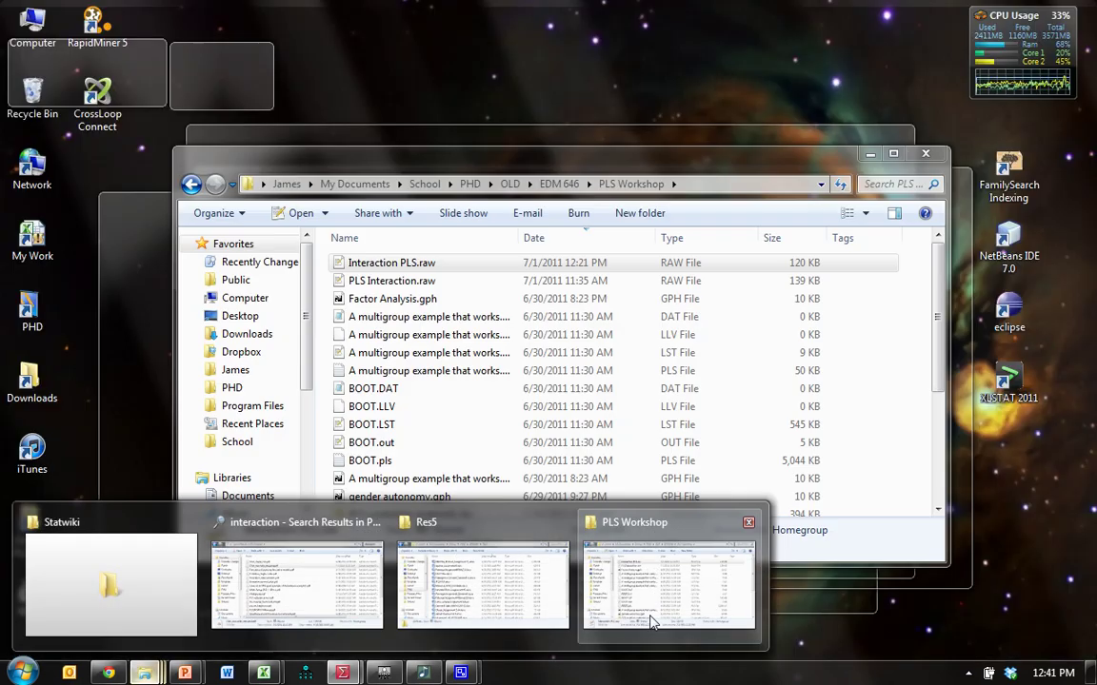
left_click(655, 595)
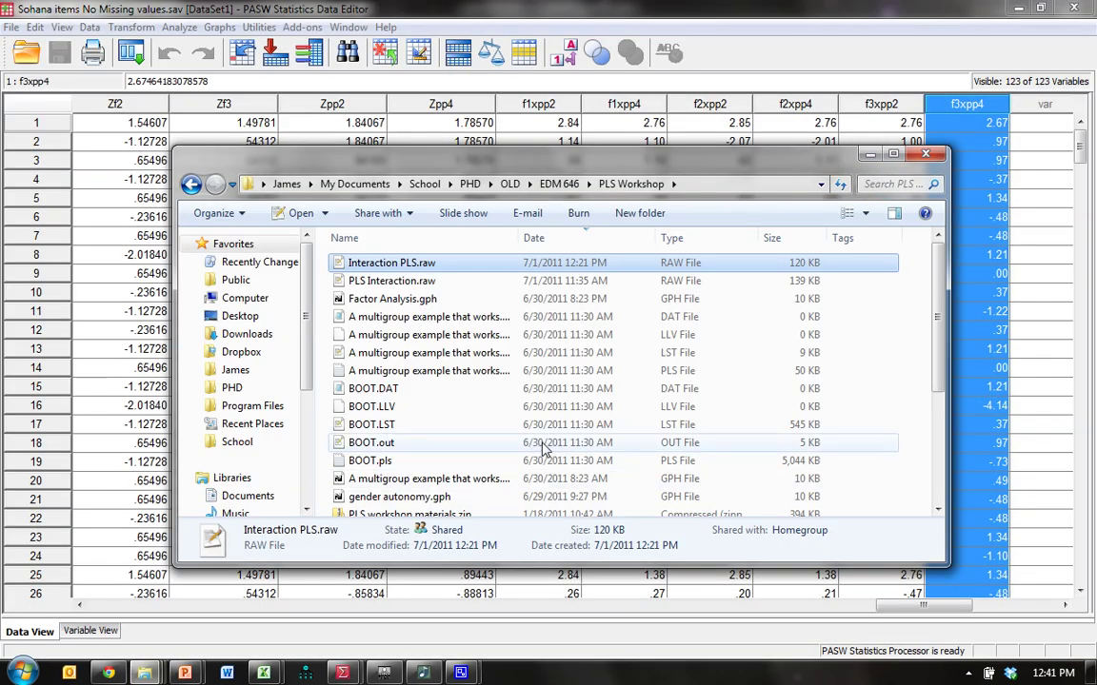
left_click(437, 285)
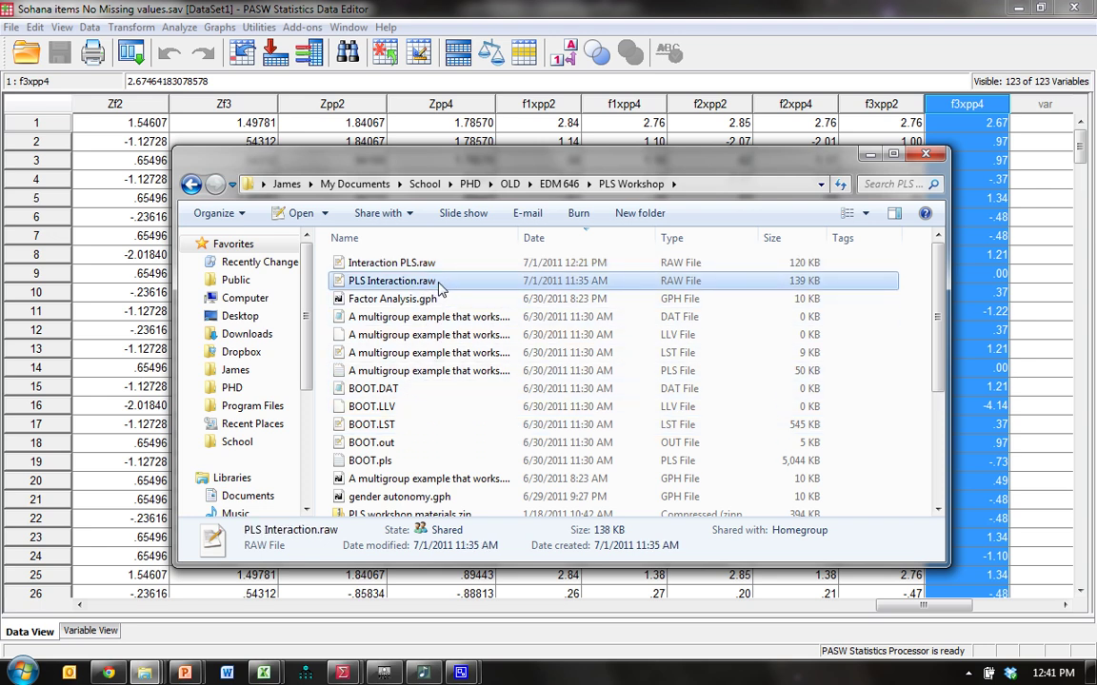
left_click(437, 282)
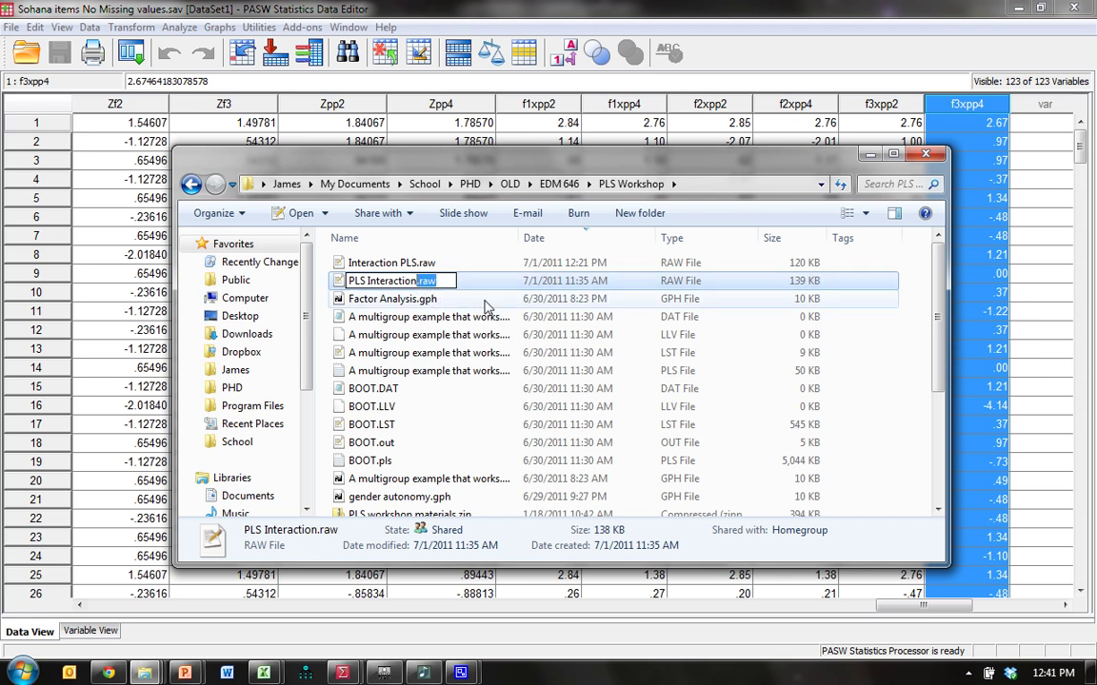
left_click(557, 301)
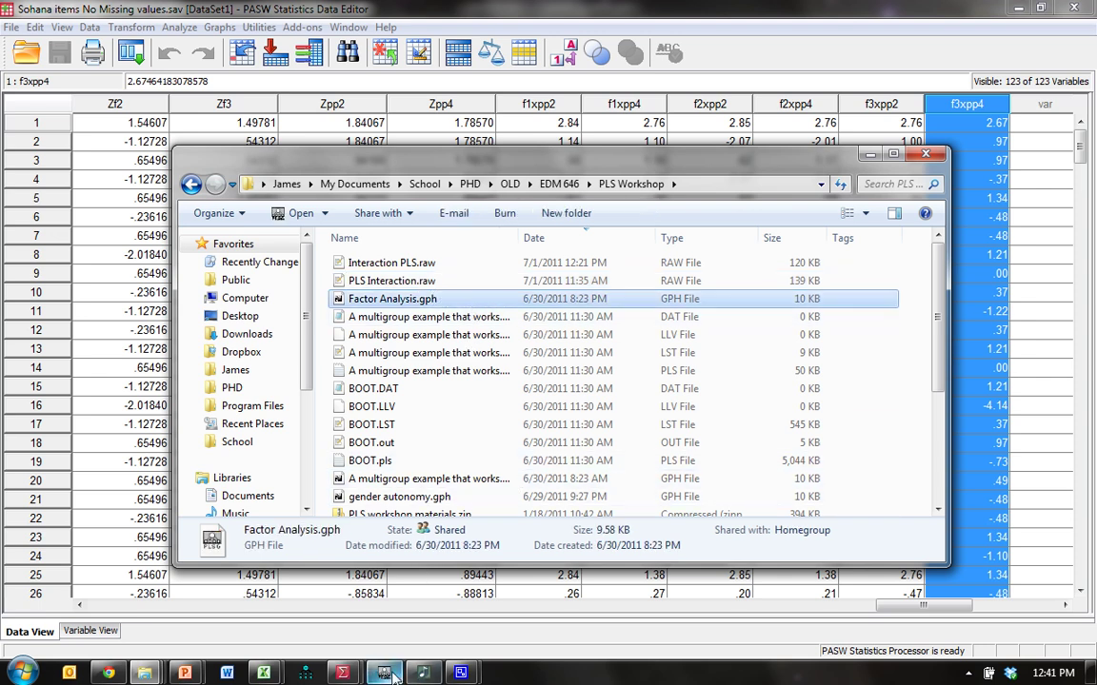
Link the PLS Graph model to the raw data file Interaction PLS.raw
left_click(426, 673)
left_click(14, 28)
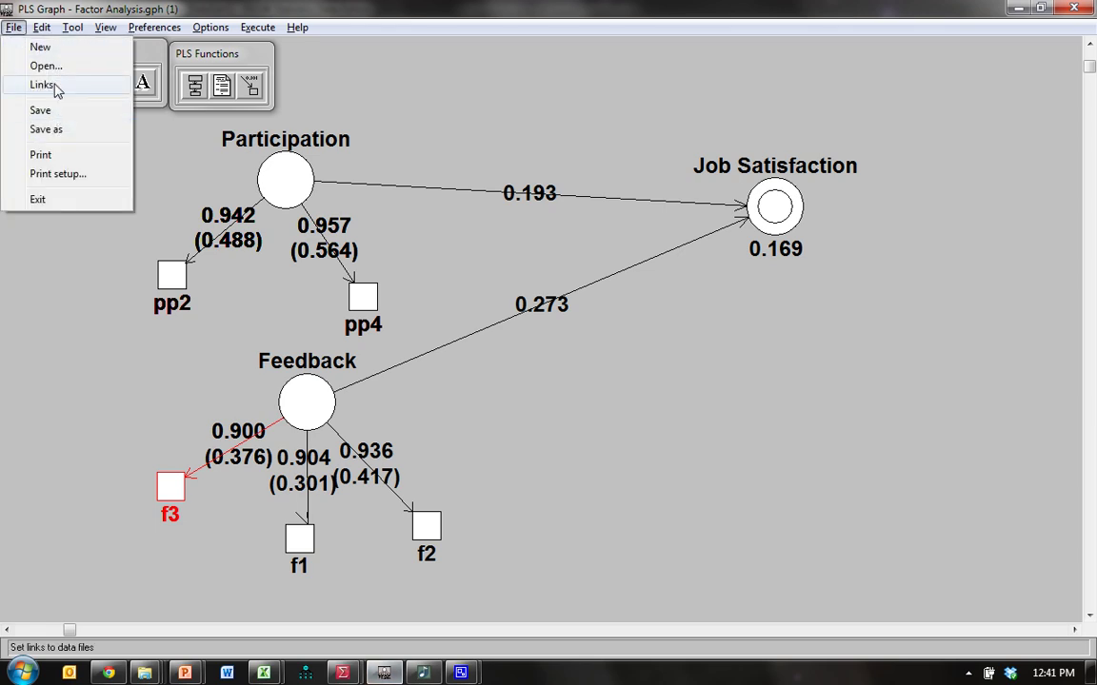
left_click(24, 86)
left_click(691, 246)
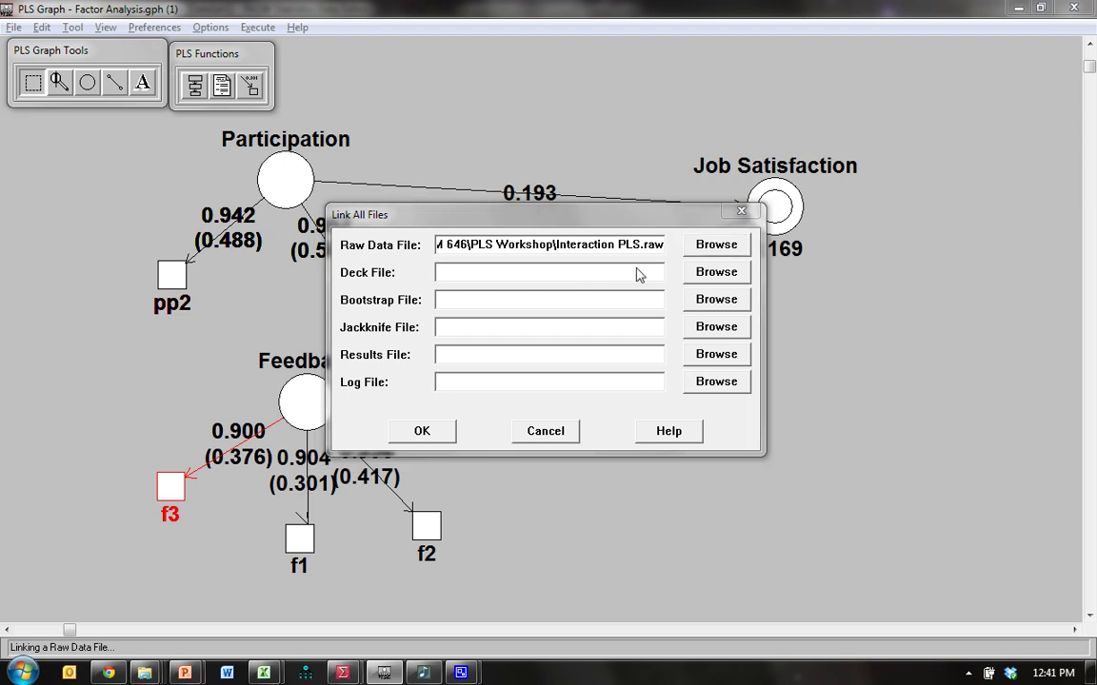
left_click(301, 177)
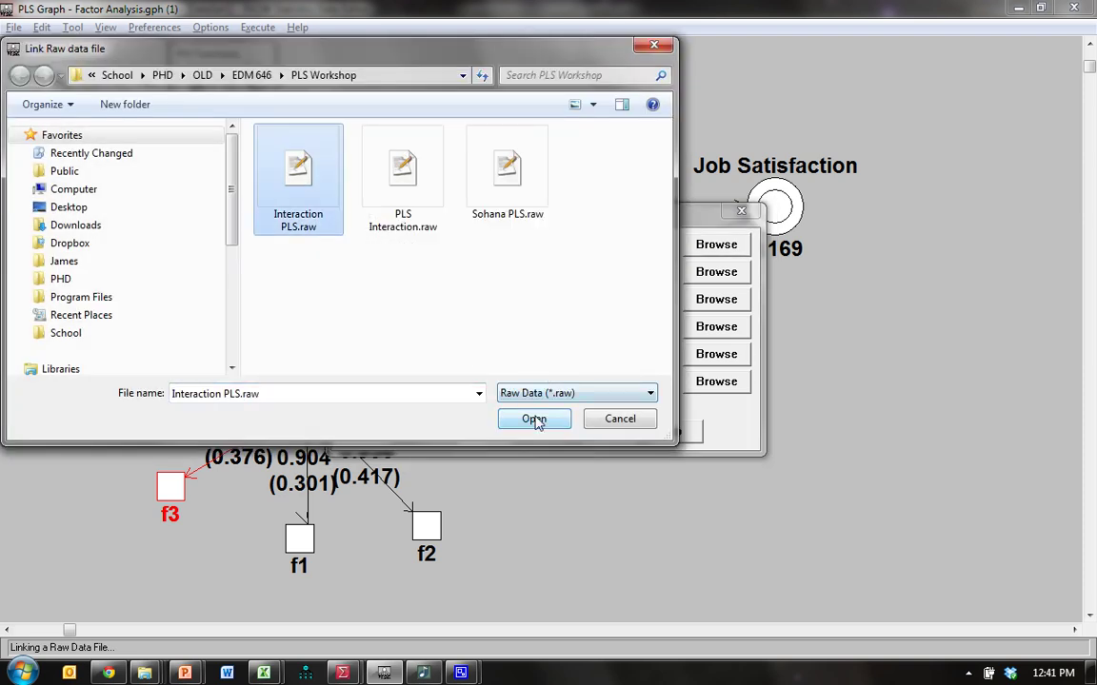
left_click(538, 419)
left_click(444, 432)
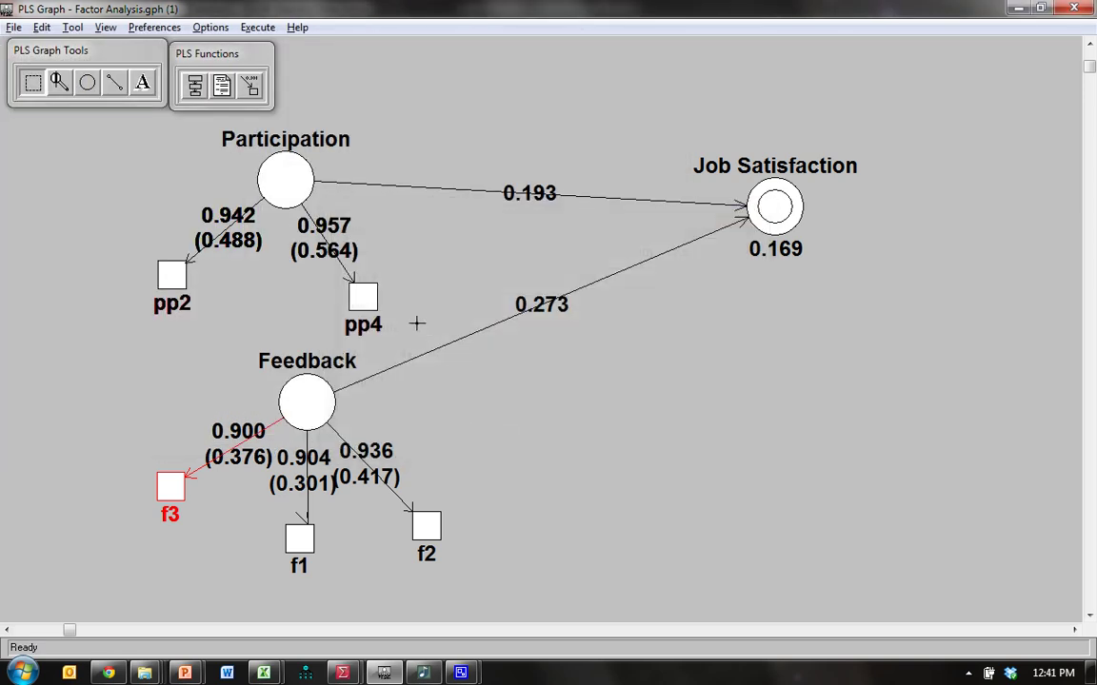
Add a new construct right of Feedback labelled 'Part X Feed'
left_click(86, 82)
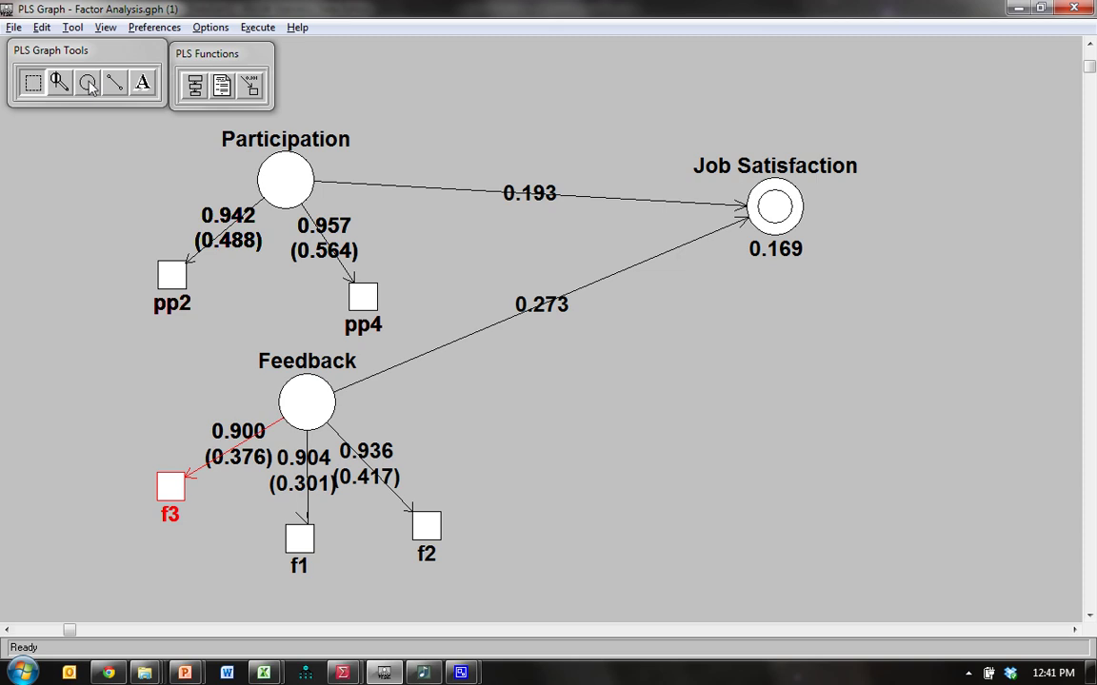
left_click(610, 385)
double_click(612, 381)
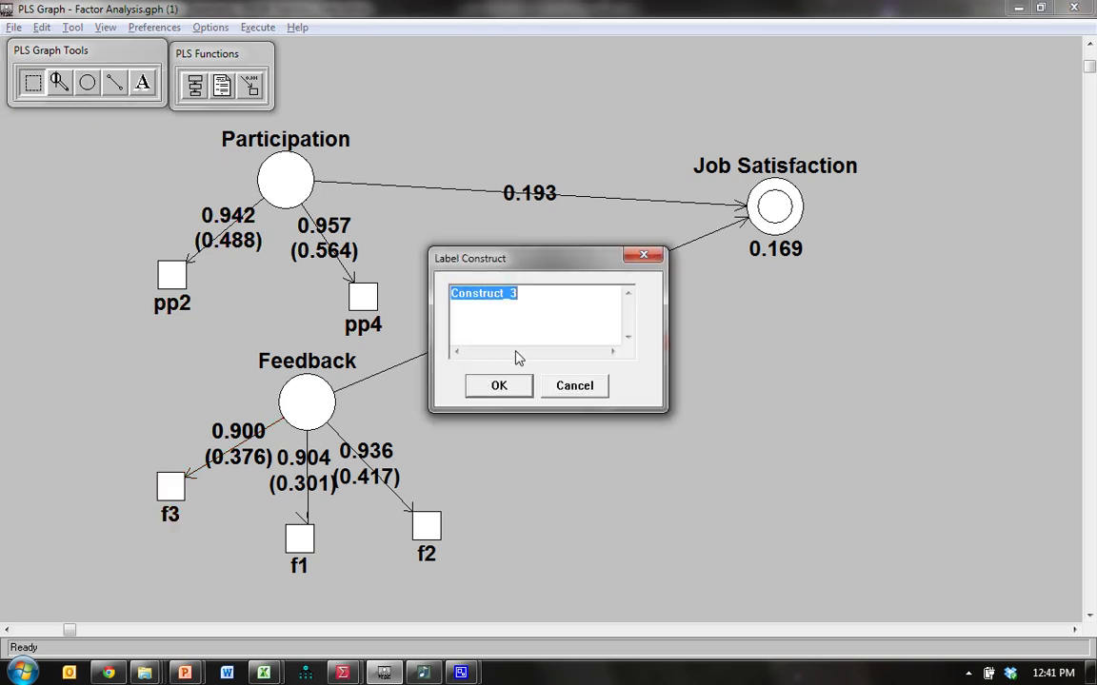
type("Part X F")
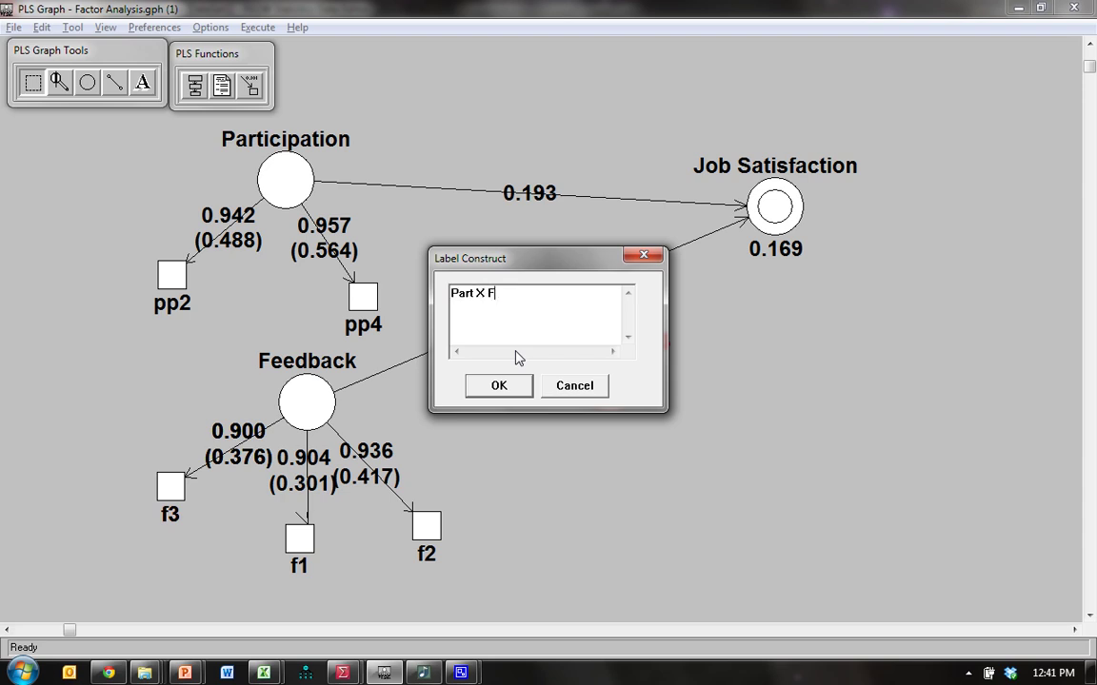
type("eed")
Confirm the Part X Feed label and select f1xpp4 through f3xpp4 for indicator assignment
left_click(504, 386)
right_click(598, 396)
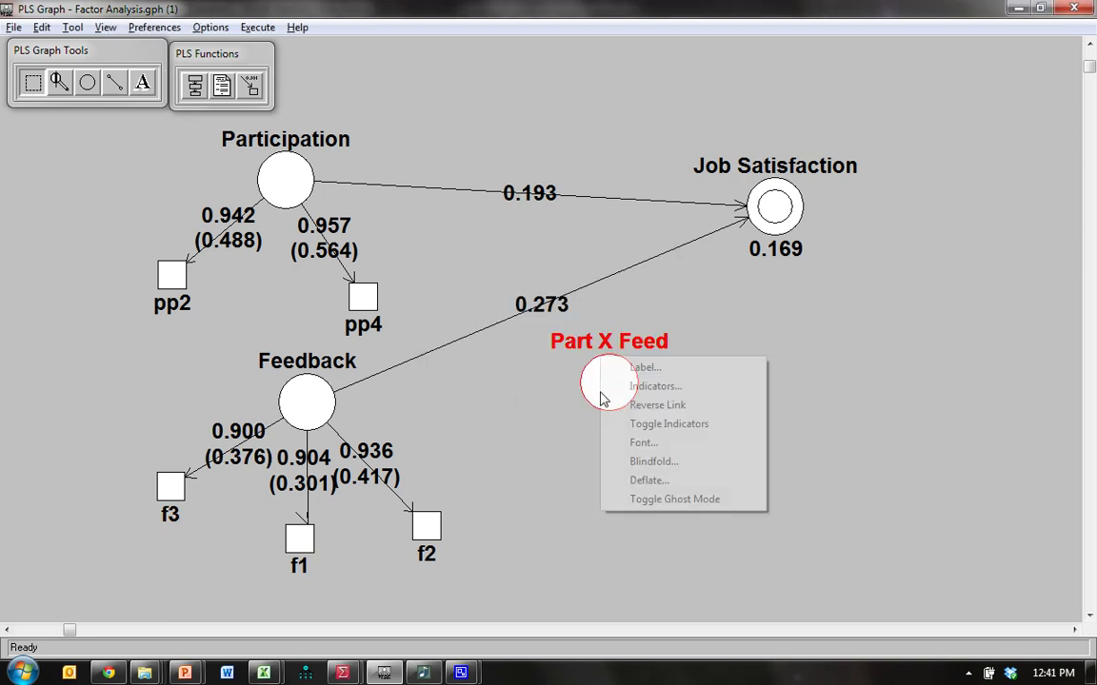
left_click(678, 387)
left_click(679, 316)
left_click(447, 265)
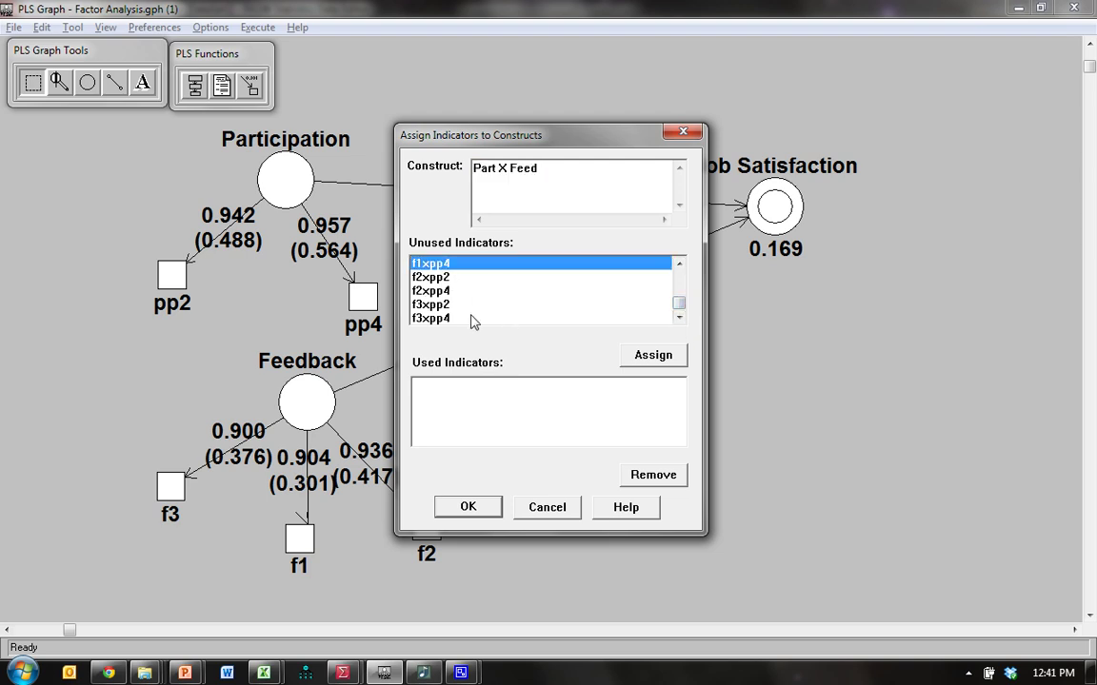
left_click(471, 319, "shift")
Assign all six product indicators, f1xpp2 through f3xpp4, to Part X Feed
left_click(679, 263)
left_click(678, 264)
left_click(455, 278)
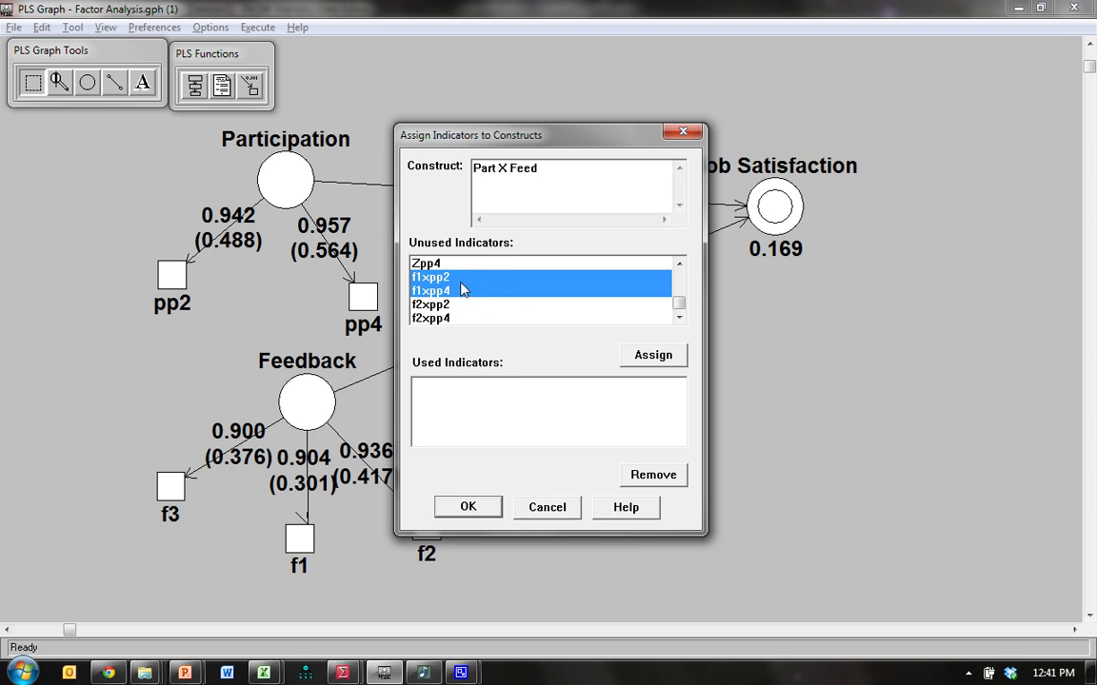
left_click(674, 320)
left_click(674, 320)
left_click(482, 320, "shift")
left_click(653, 355)
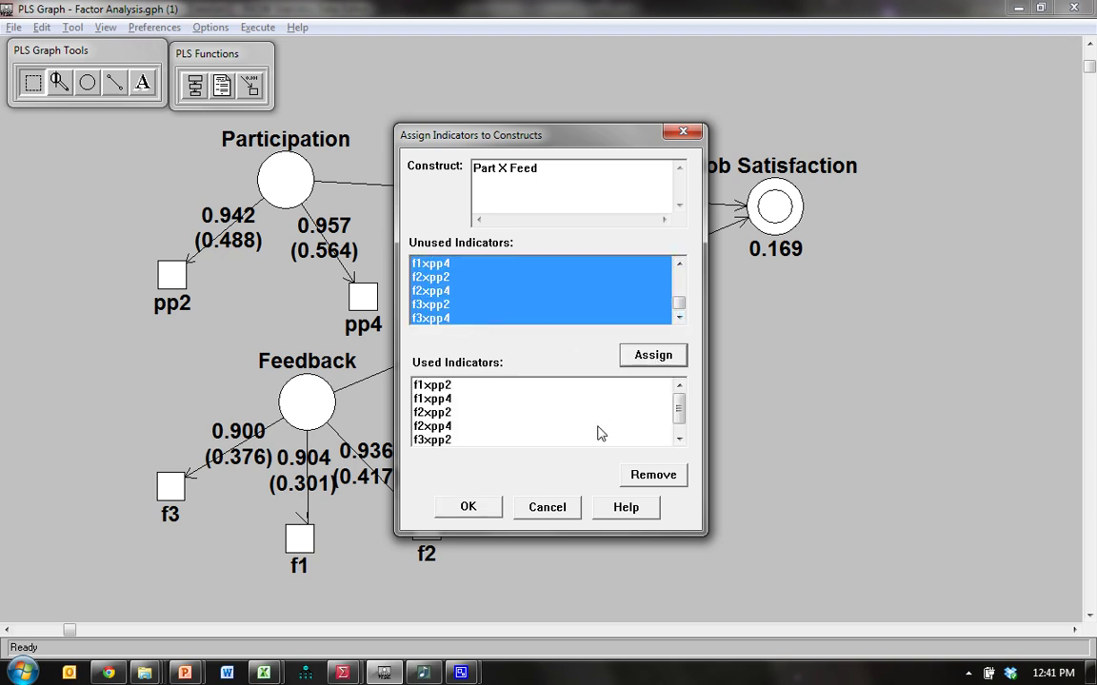
left_click(468, 508)
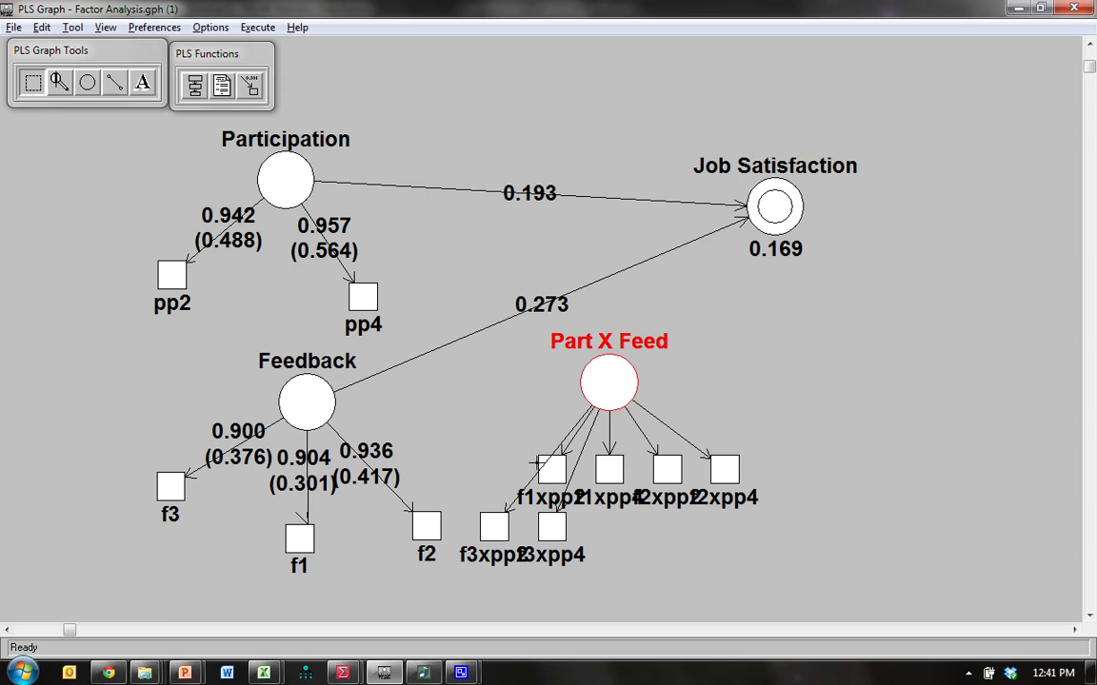
Hide the indicators of Part X Feed, Feedback and Participation
right_click(612, 372)
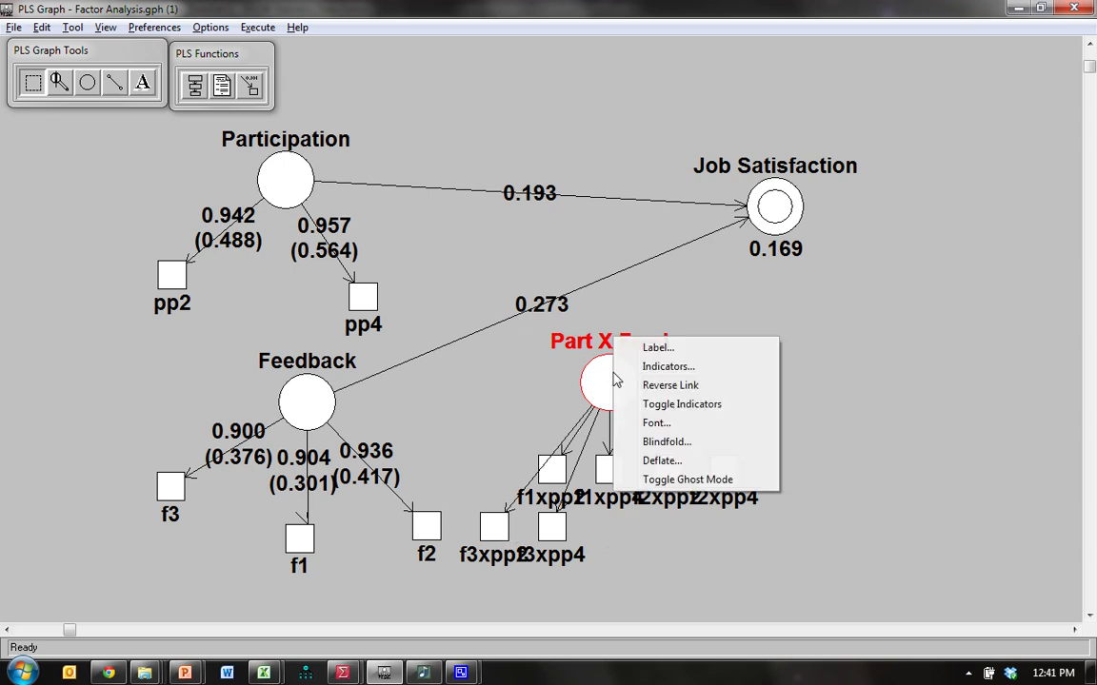
left_click(710, 405)
right_click(309, 403)
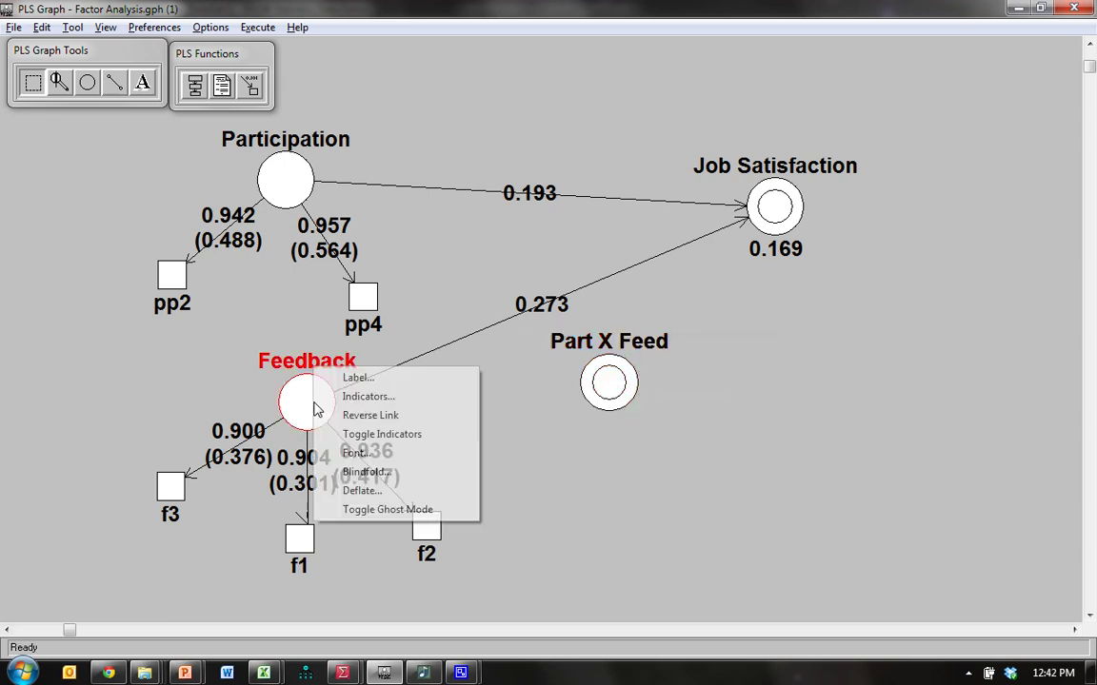
left_click(400, 436)
right_click(299, 181)
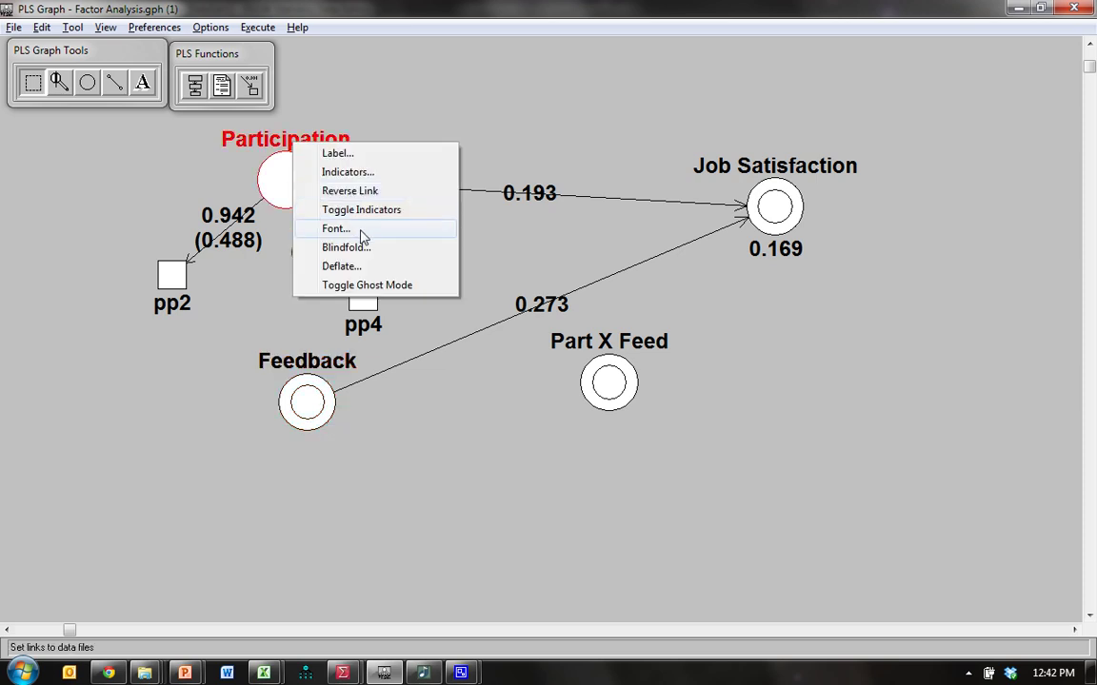
left_click(369, 208)
Draw a path from Part X Feed to Job Satisfaction and rerun the model (0.134)
left_click(113, 83)
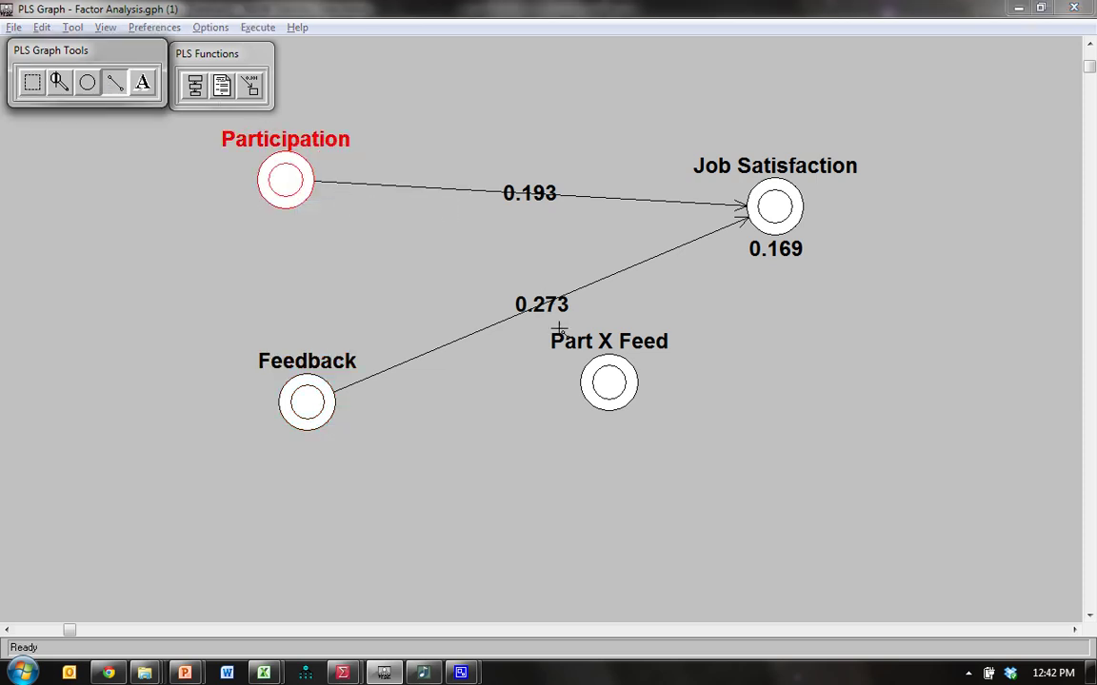
left_click(610, 381)
left_click(771, 216)
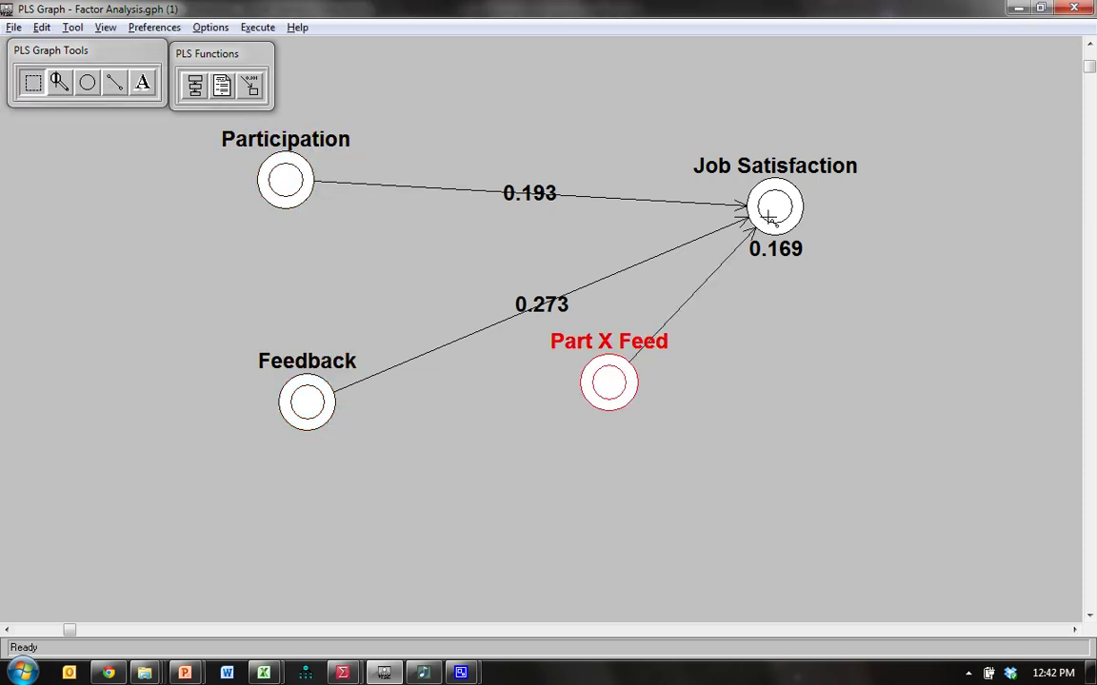
left_click(188, 84)
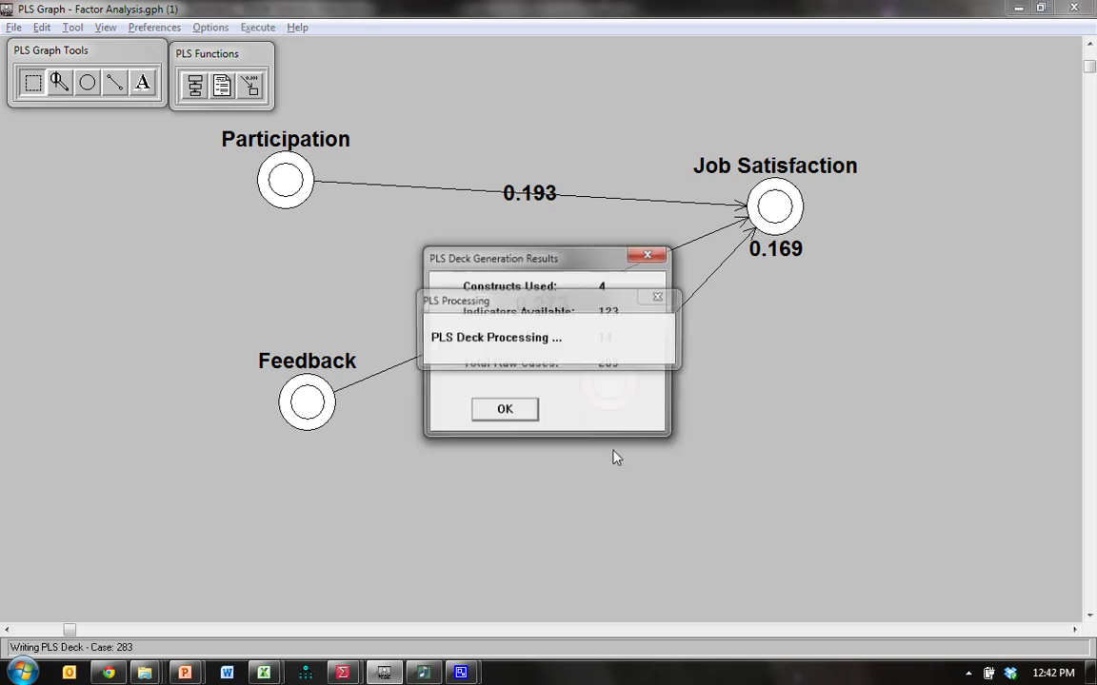
key("Return")
left_click_drag(609, 404, 604, 476)
left_click_drag(645, 299, 767, 366)
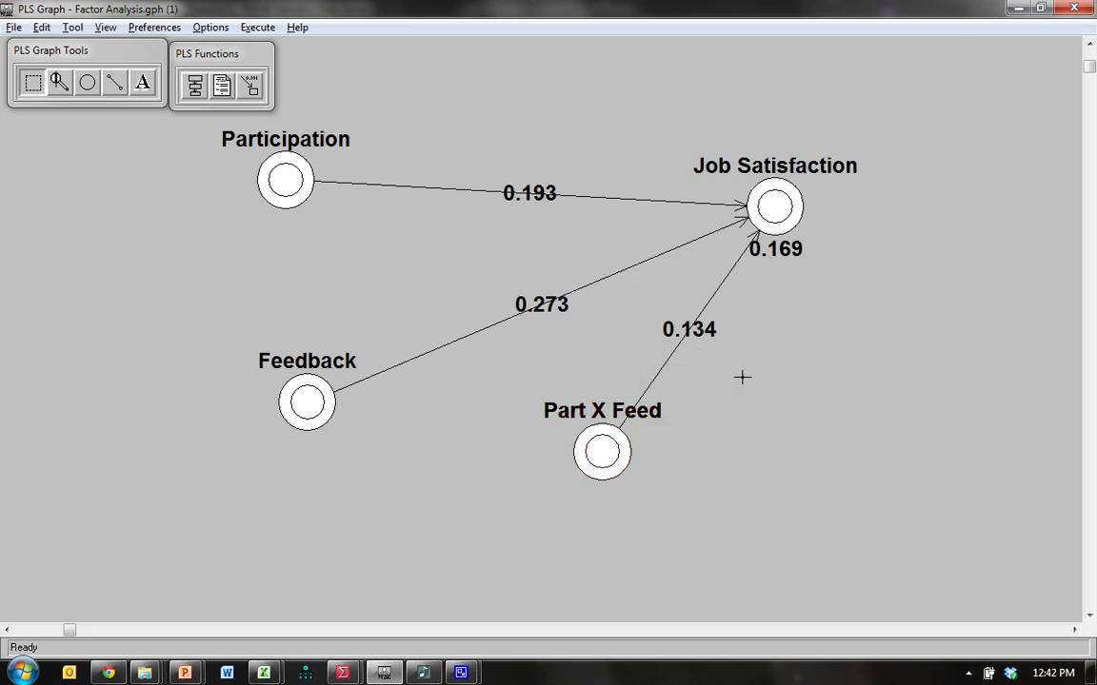
Run the bootstrap resampling on the PLS model
left_click(257, 27)
left_click(363, 89)
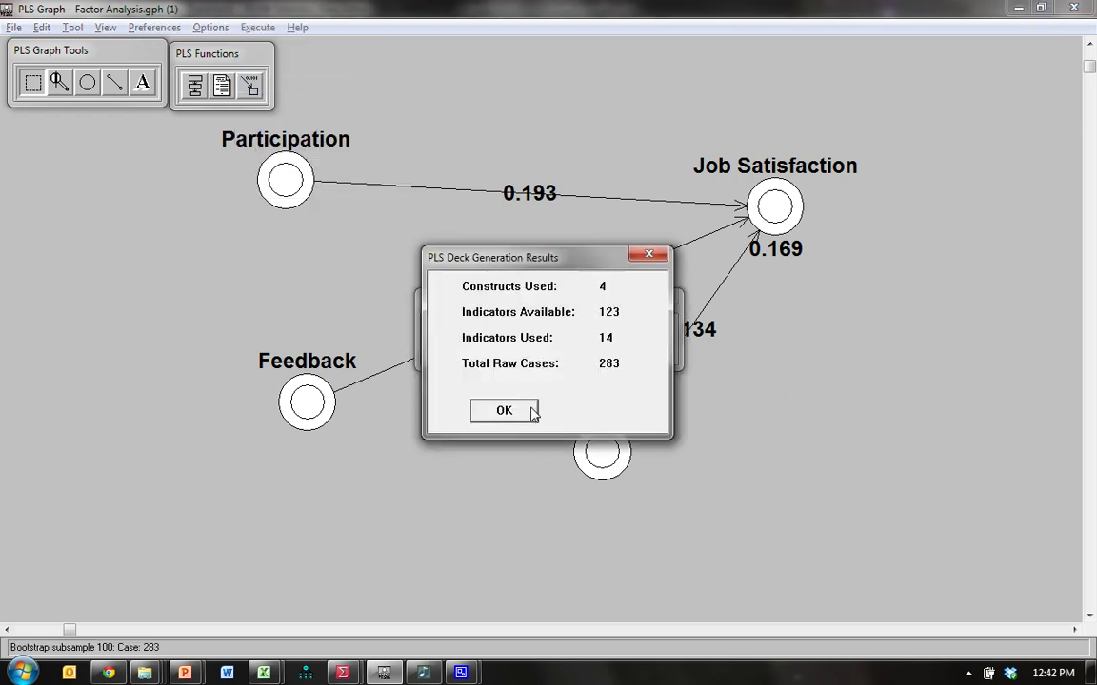
left_click(533, 410)
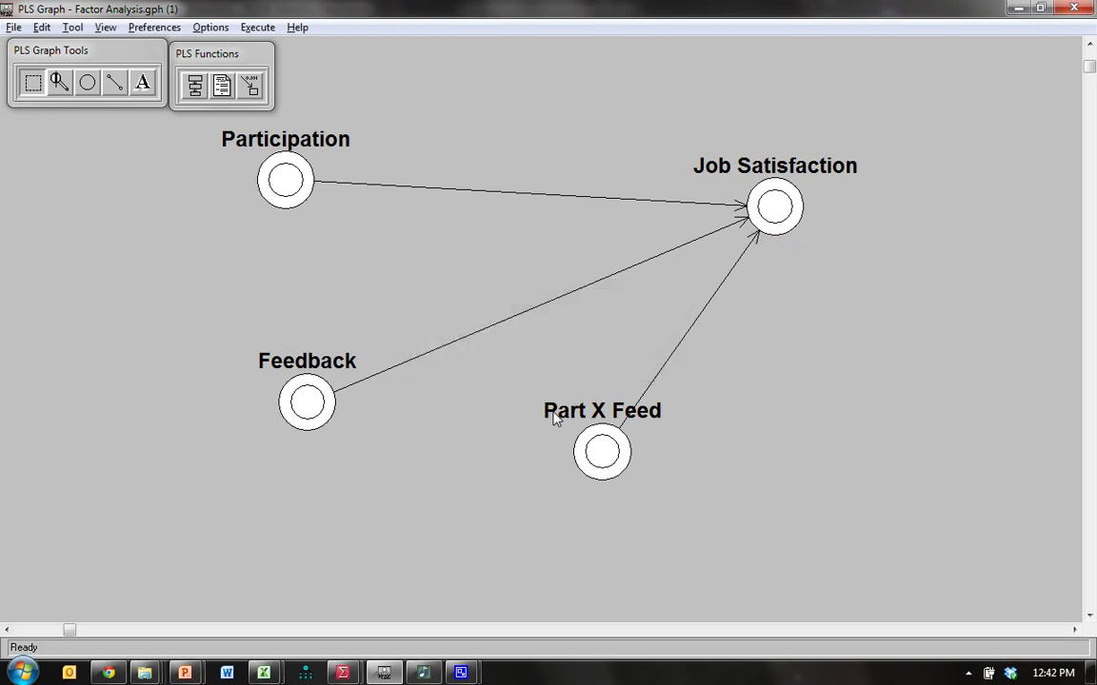
Open BOOT.out and mark Part X F's 2.4536 t-statistic in the Path Coefficients table
left_click(99, 28)
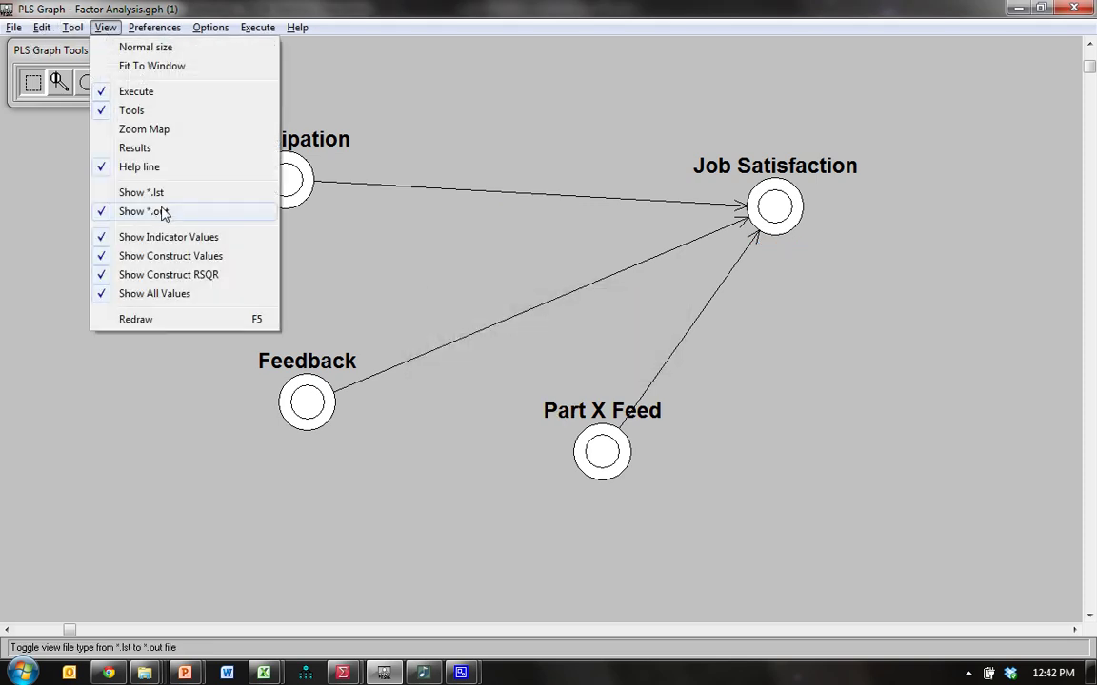
left_click(416, 144)
left_click(225, 96)
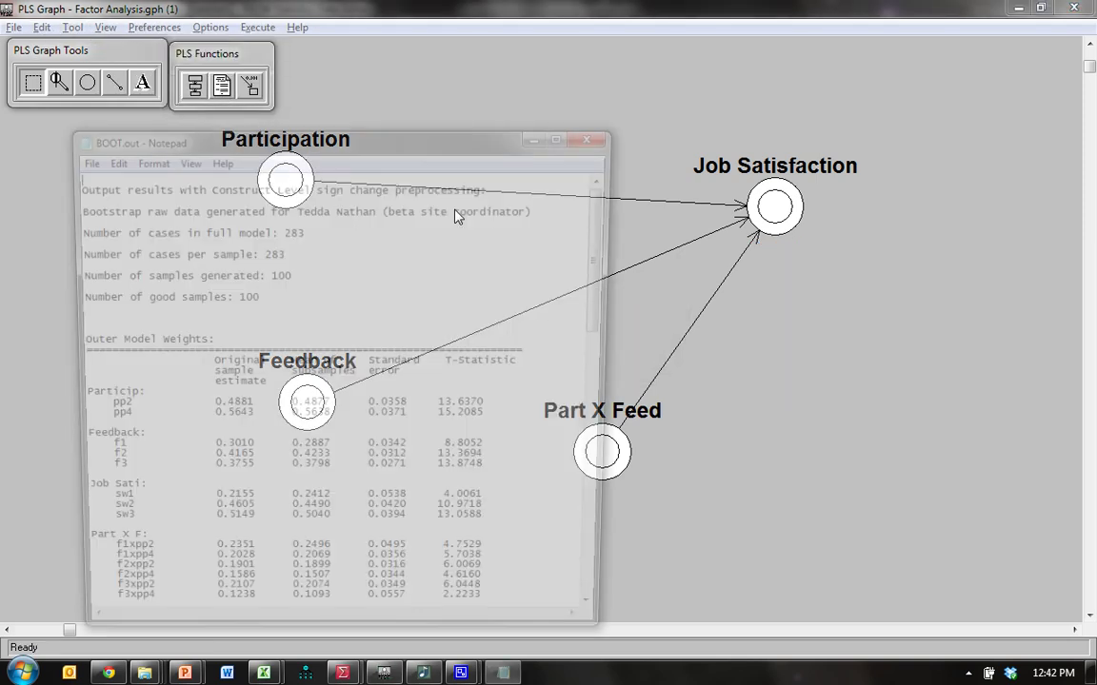
left_click_drag(607, 280, 580, 592)
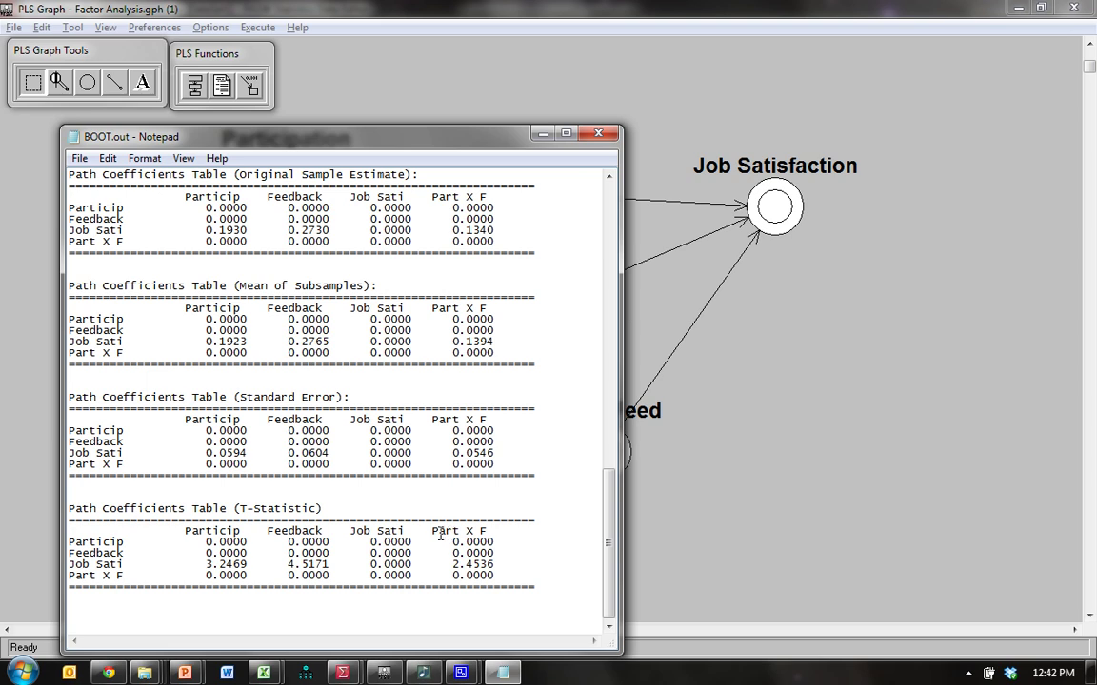
left_click_drag(432, 531, 453, 565)
Enter =T.DIST.2T(2.4536,281) in cell C4 to get the two-tailed p-value
left_click(277, 519)
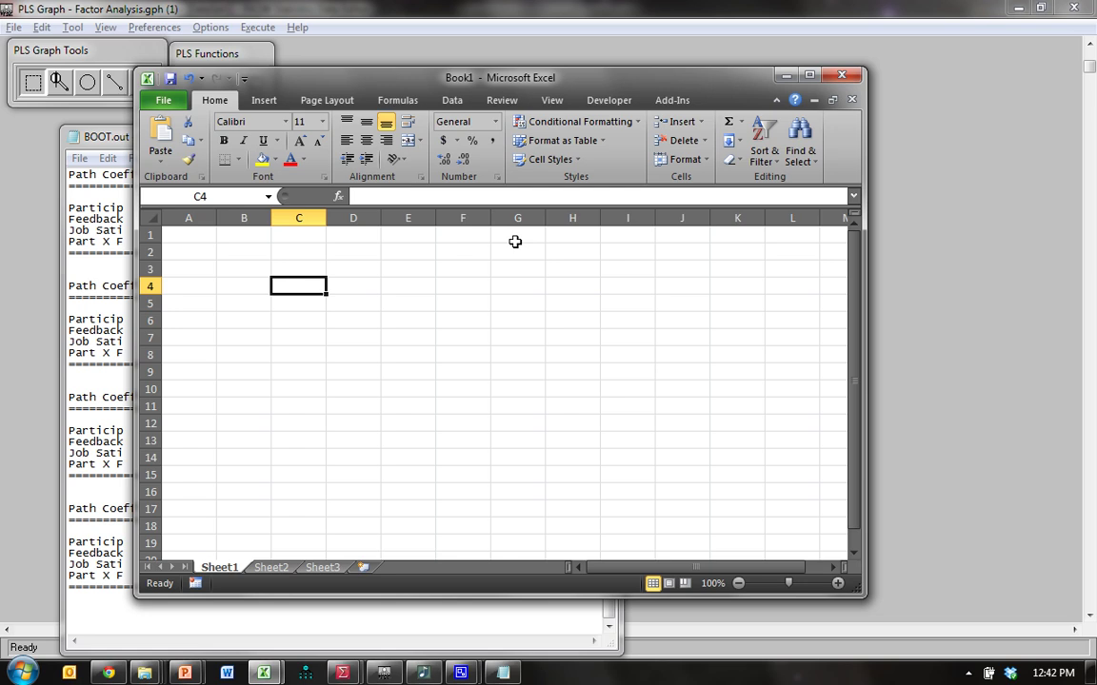
type("=")
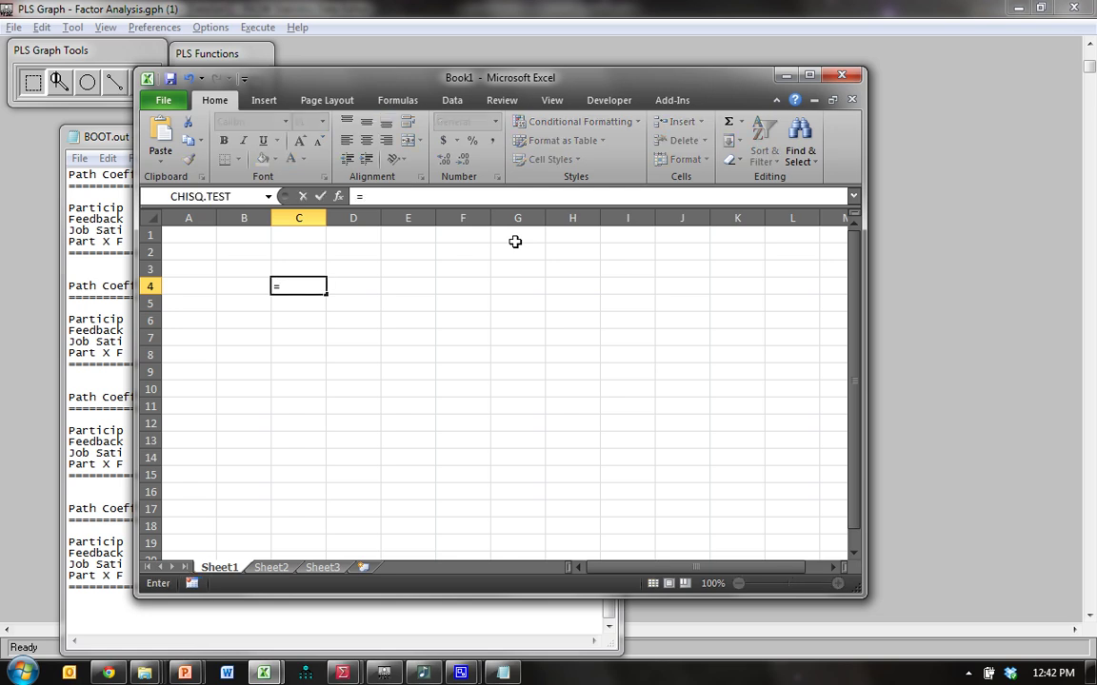
type("t")
key("Down")
key("Down")
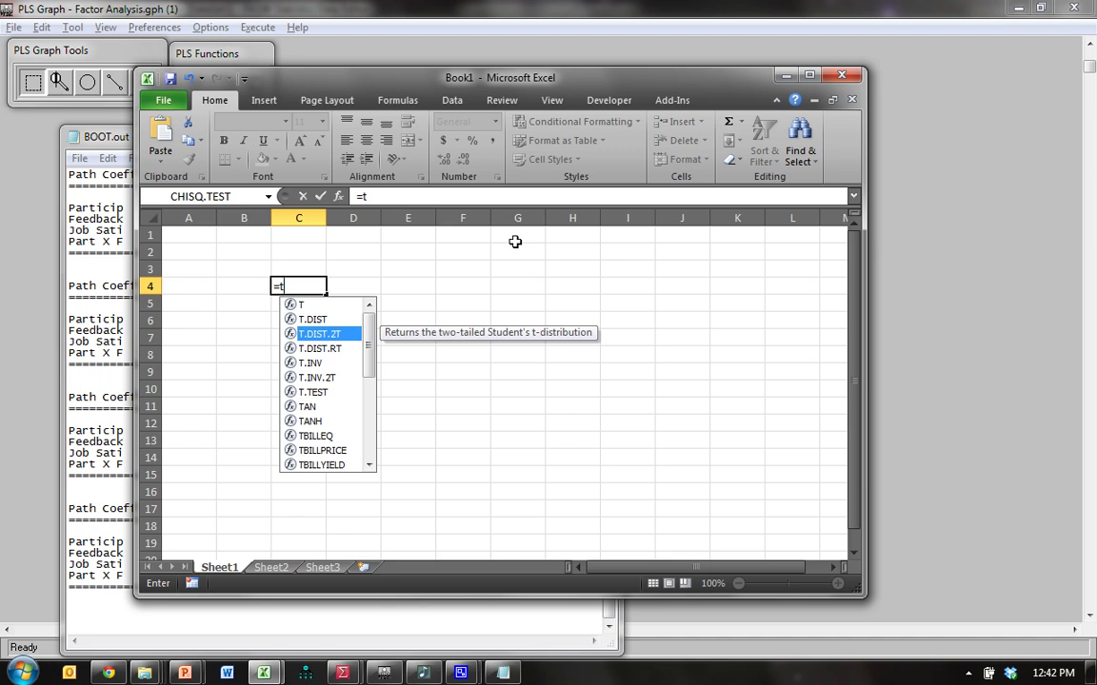
key("Tab")
type("2.4536")
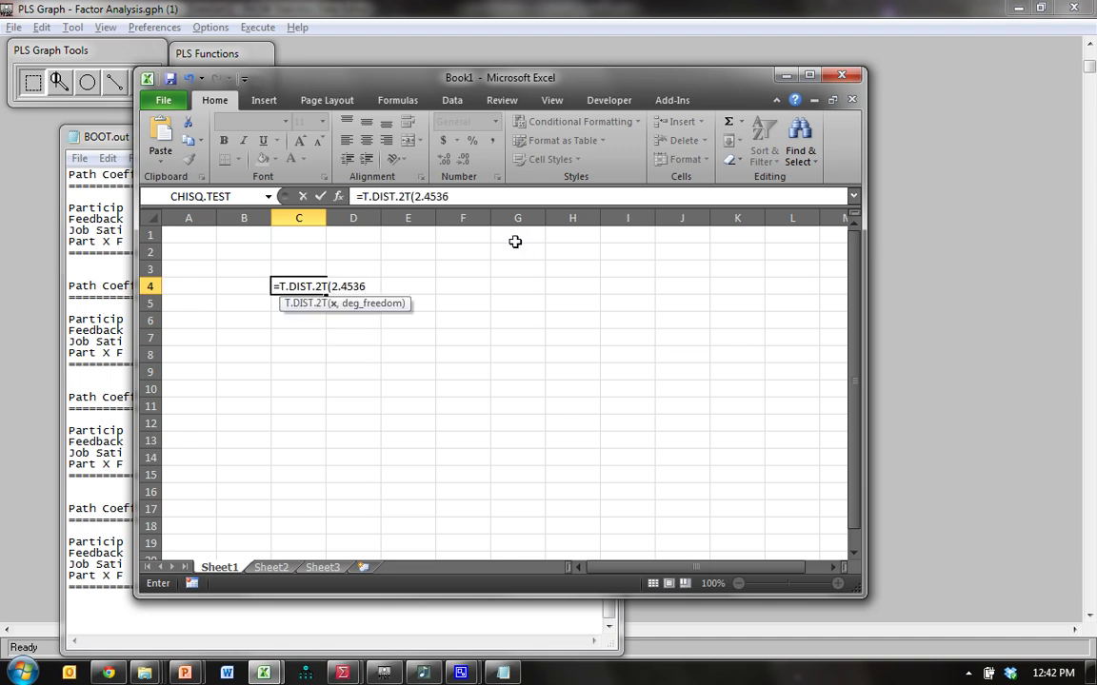
type(",")
type("281")
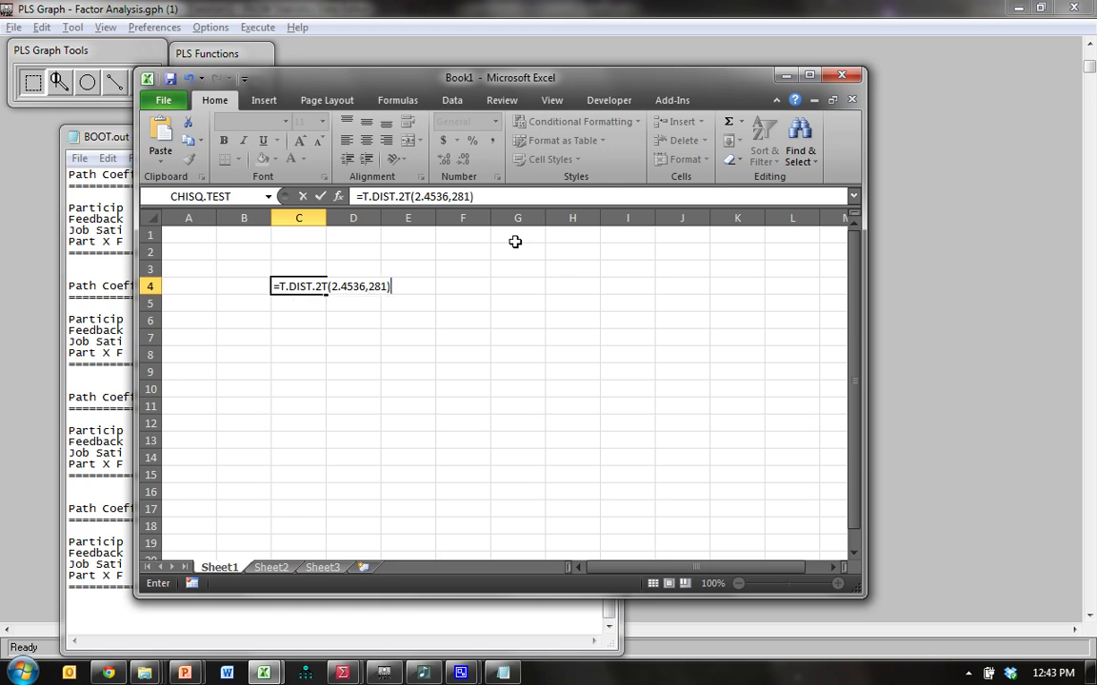
key("Return")
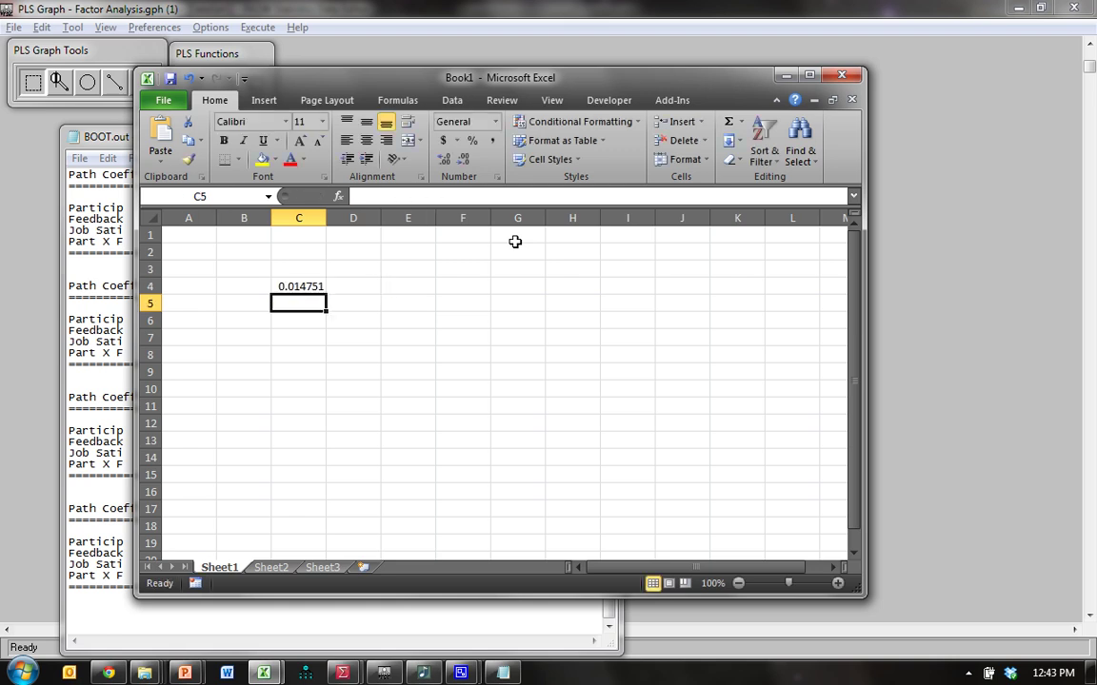
Reduce the decimals in C4 so the p-value displays as 0.015
left_click(316, 287)
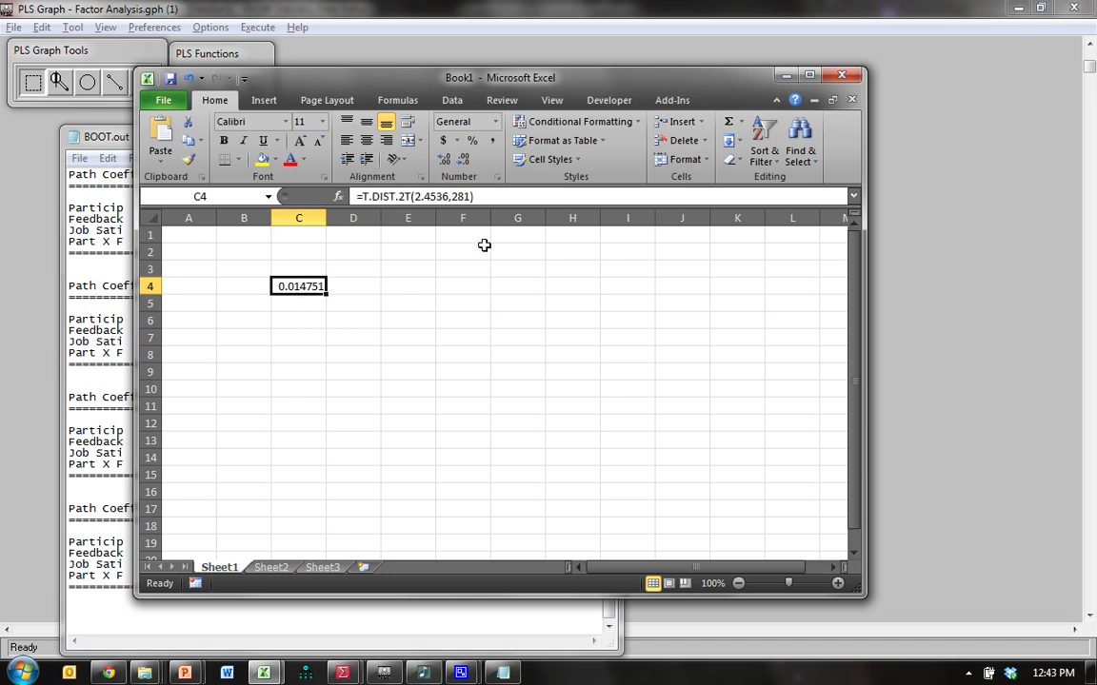
left_click(463, 164)
left_click(464, 164)
left_click(464, 164)
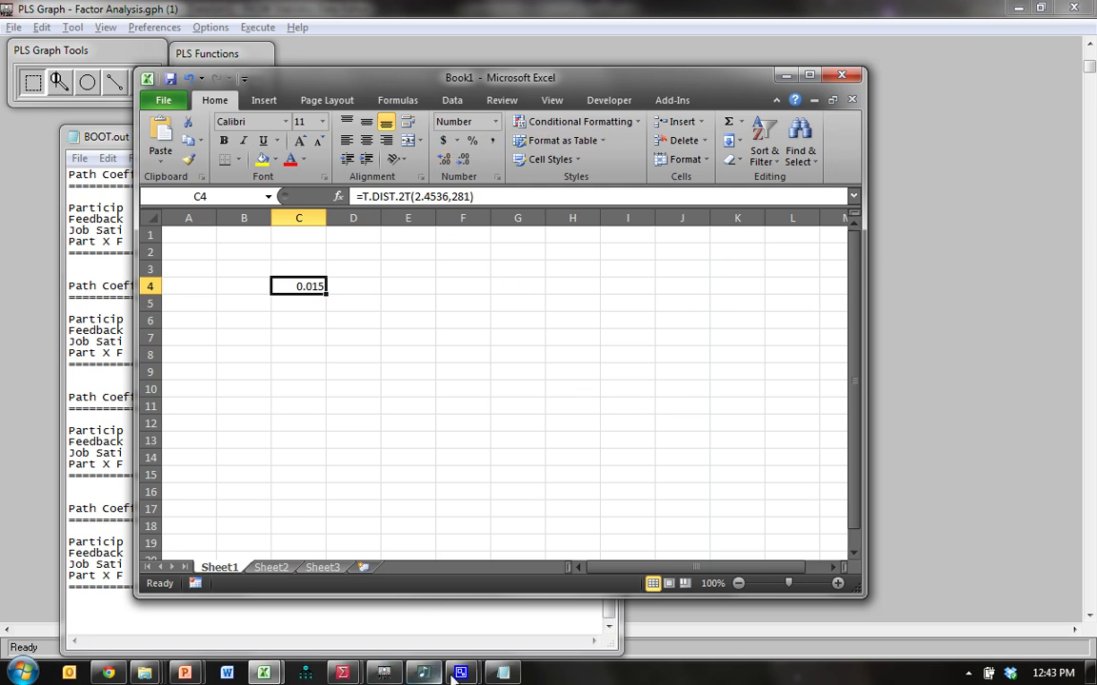
Switch to the Presentation1 slides and select the Interaction diagram's shapes, then the Participation ellipse
key("alt+Tab")
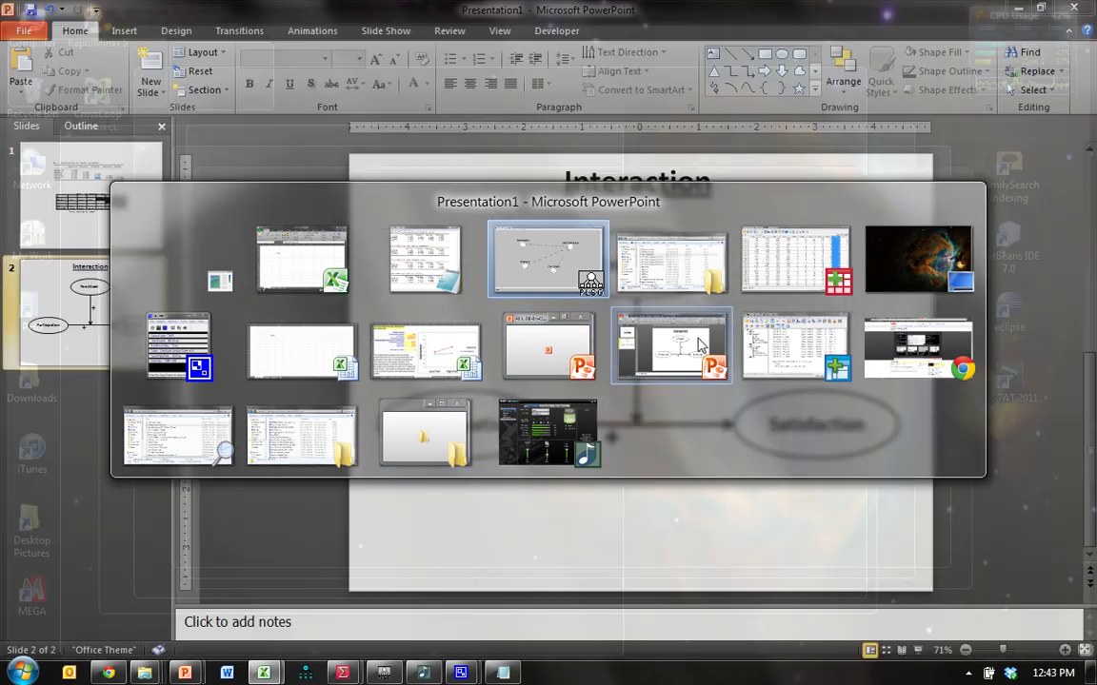
left_click(671, 348)
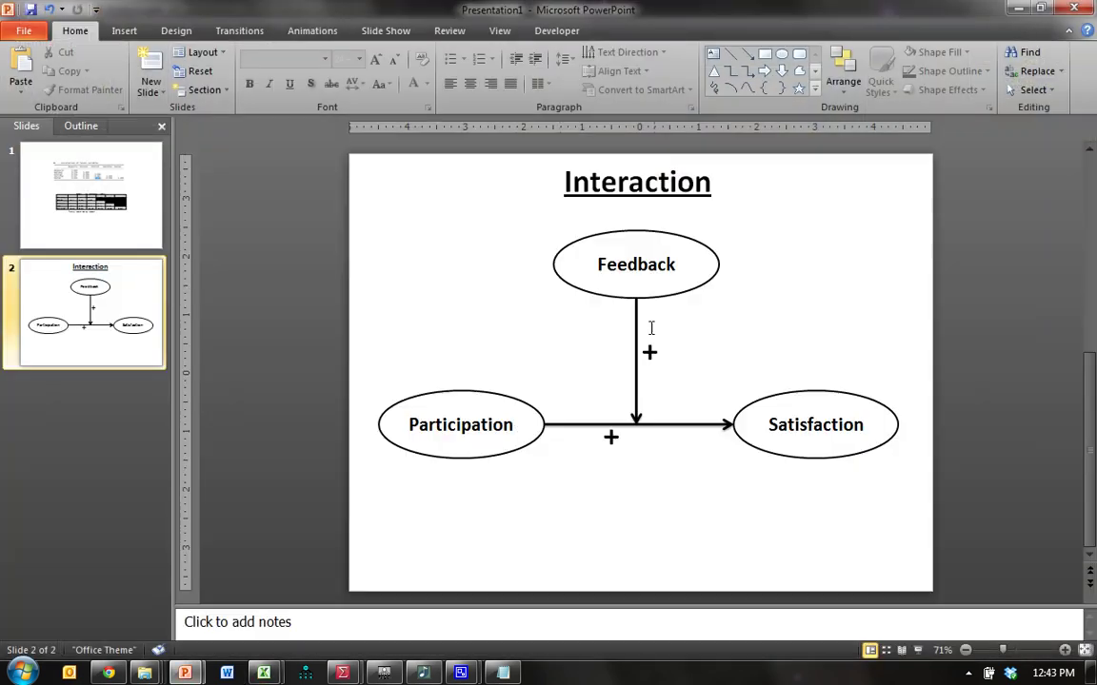
left_click_drag(344, 198, 906, 531)
key("Escape")
left_click(472, 451)
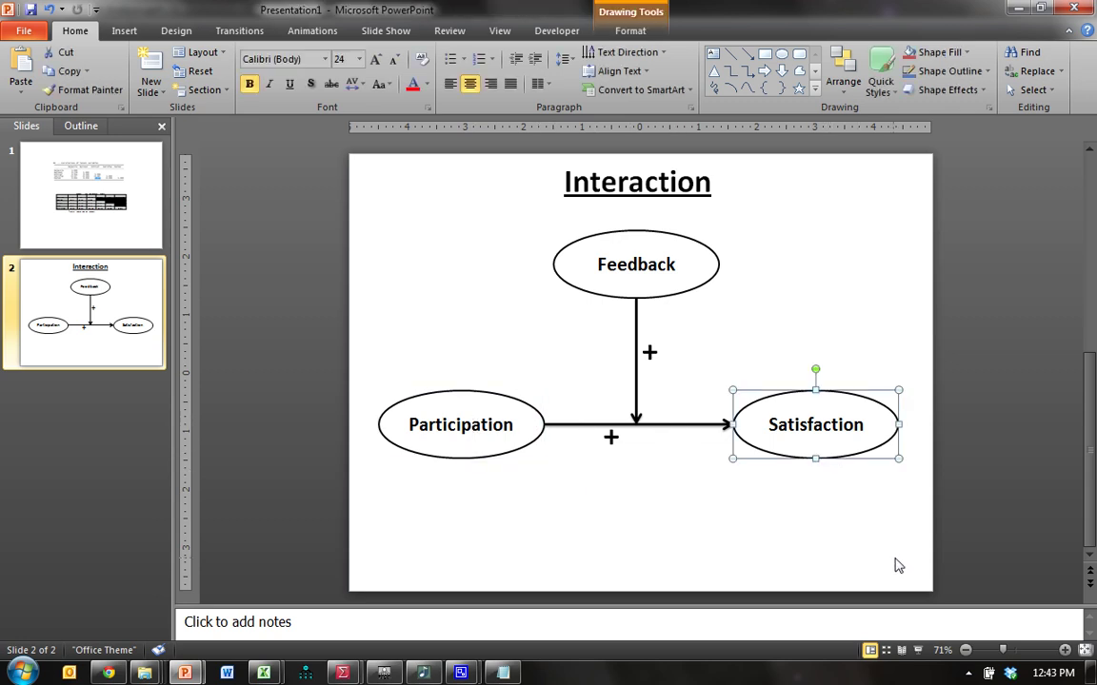